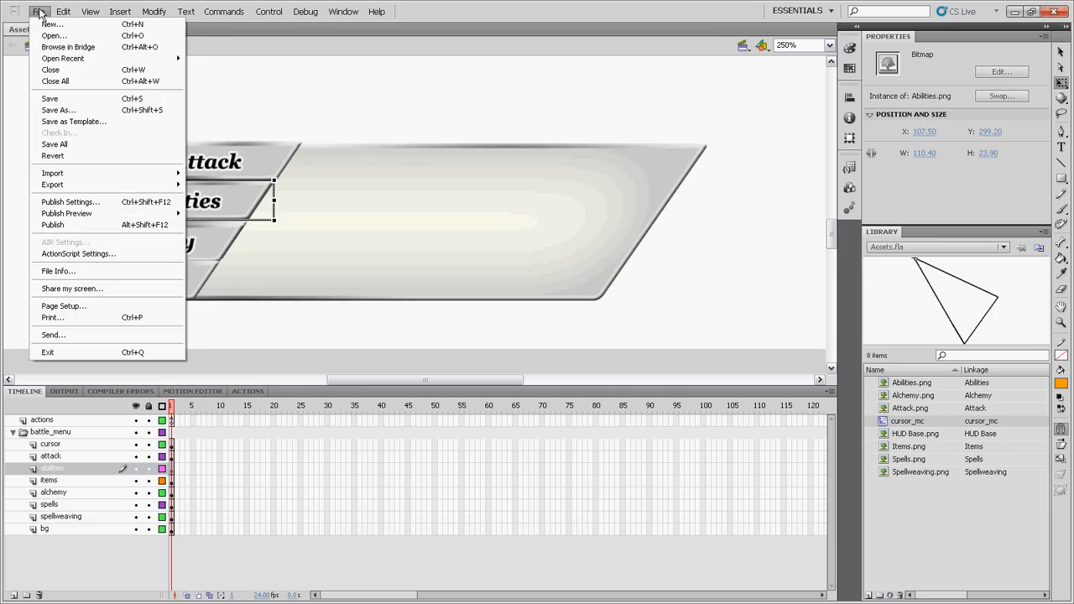
- Create a new ActionScript 2.0 document
click(40, 12)
click(39, 12)
click(57, 24)
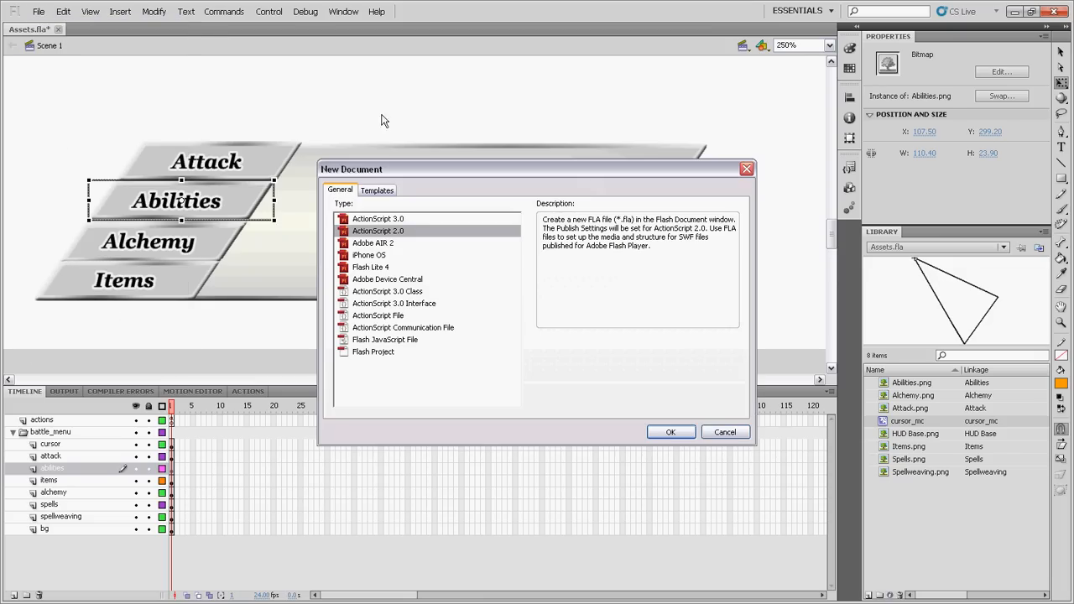
click(671, 432)
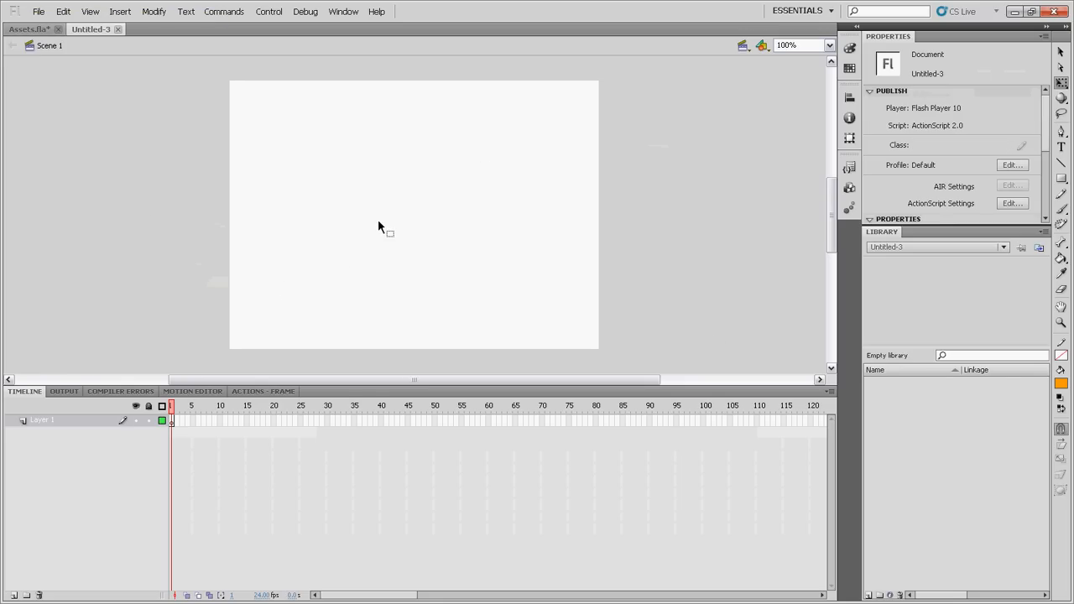
- Import the Abilities, Alchemy, Attack, Hud Attack screen, HUD Base, Items, Spells and Spellweaving images into the library
click(39, 11)
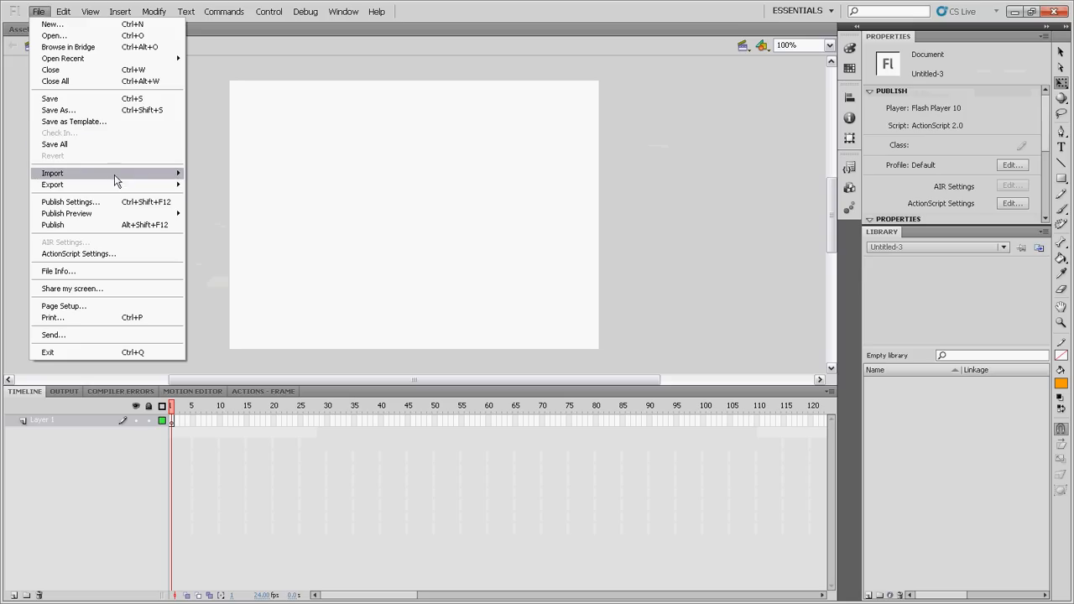
mouse_move(116, 180)
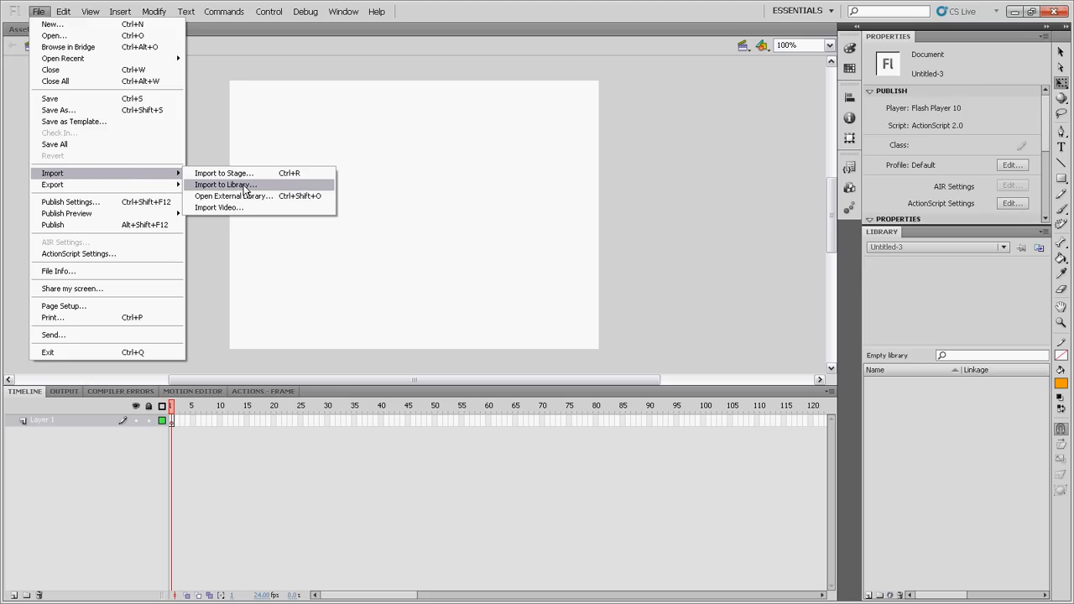
click(244, 186)
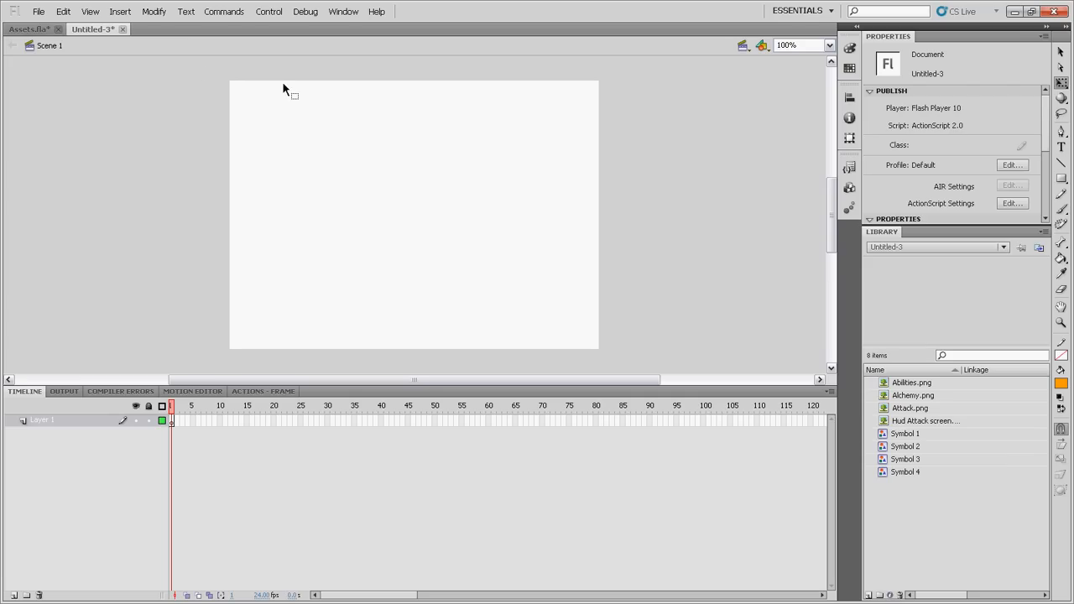
click(39, 10)
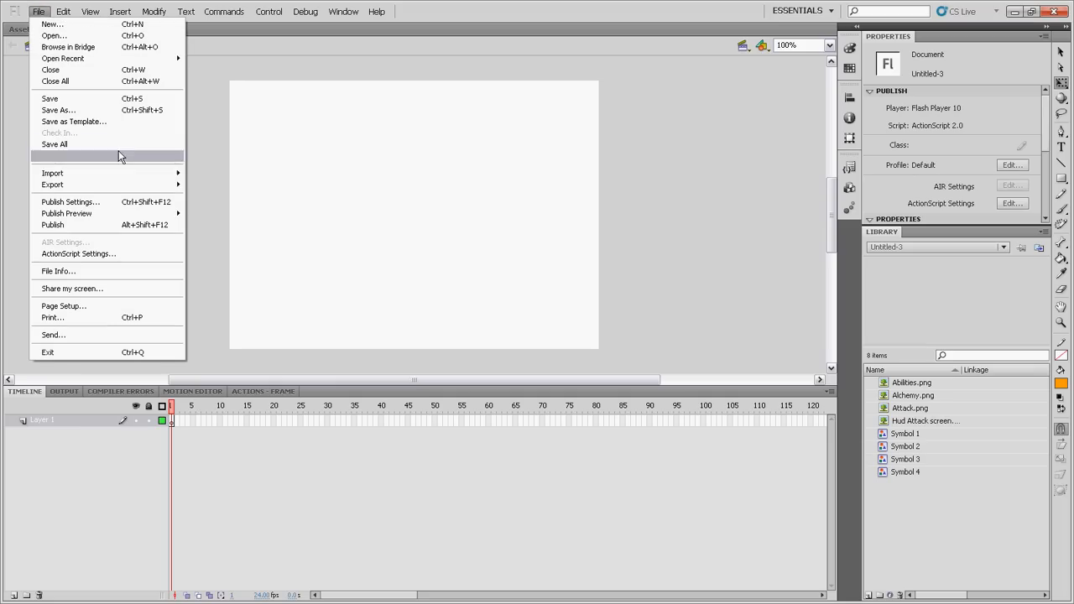
mouse_move(117, 175)
click(224, 185)
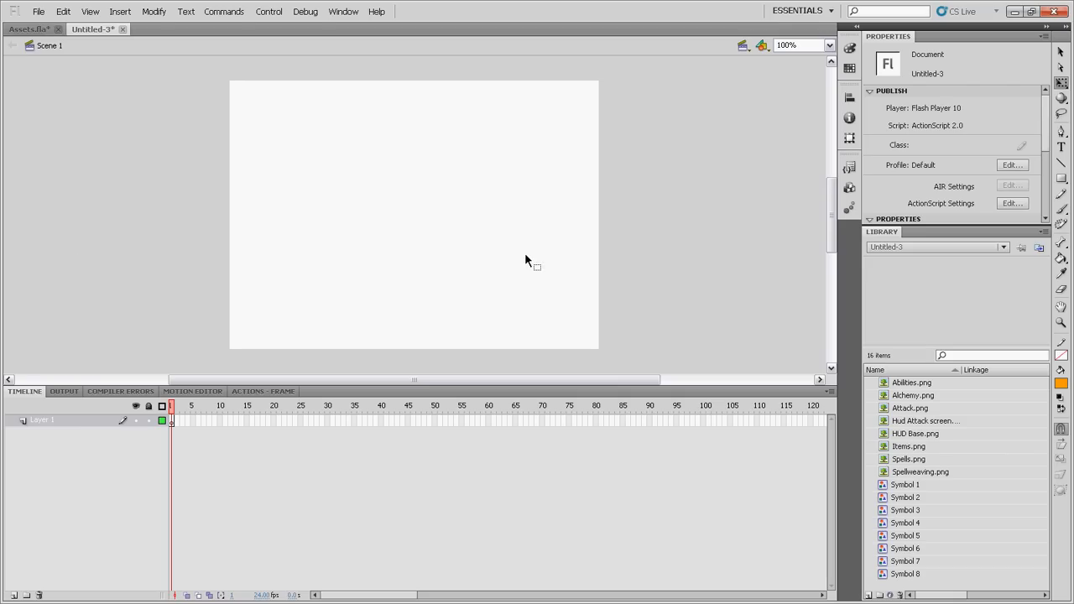
- Delete the Hud Attack screen image from the library
click(925, 395)
key(Up)
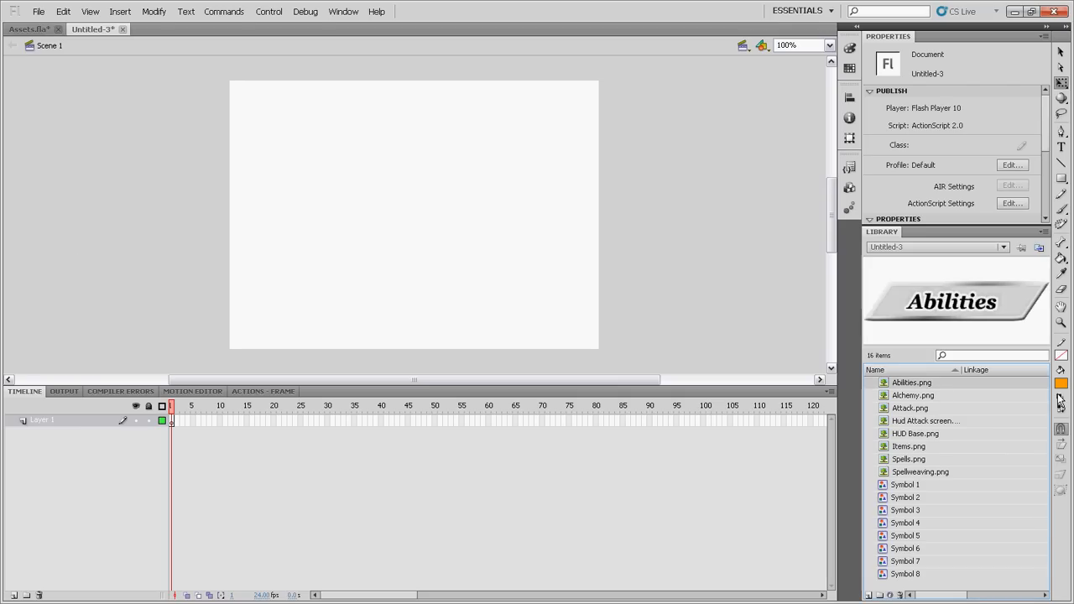
key(Down)
key(Down)
key(Down)
key(Down)
key(Down)
key(Up)
key(Up)
key(Up)
key(Down)
key(Down)
key(Down)
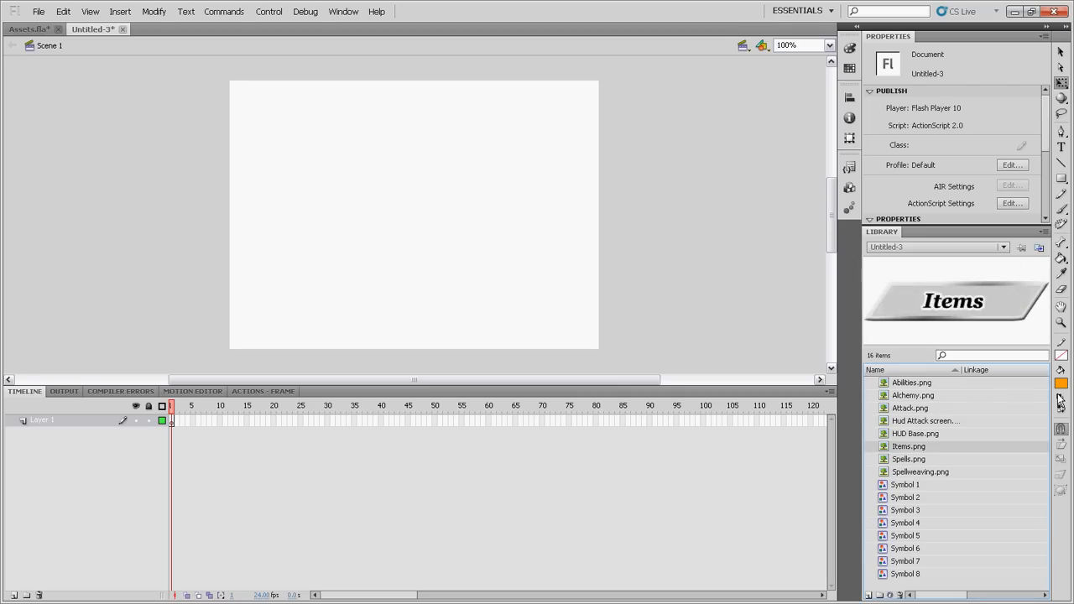
key(Up)
key(Up)
key(Delete)
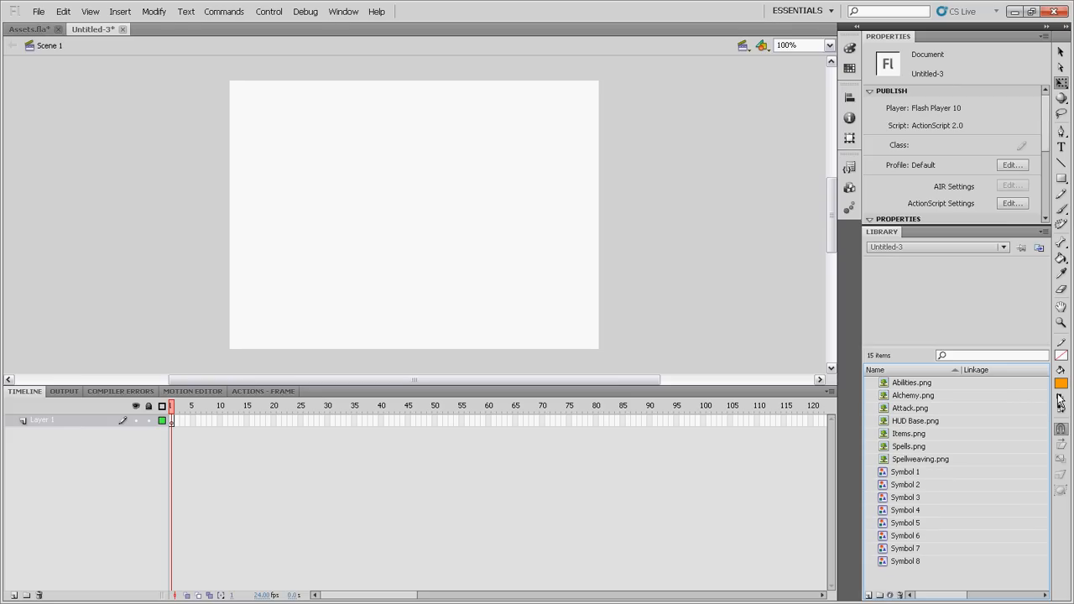
- Preview the remaining bitmaps and the generated graphic symbols in the library to see what each contains
key(Down)
key(Down)
key(Down)
key(Down)
key(Down)
key(Down)
key(Down)
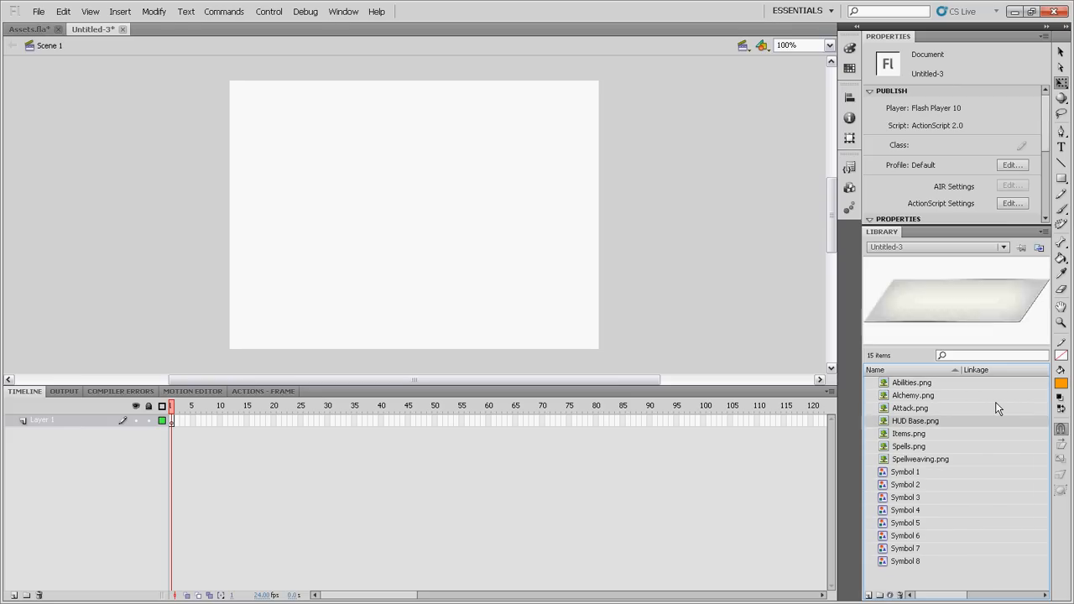
key(Down)
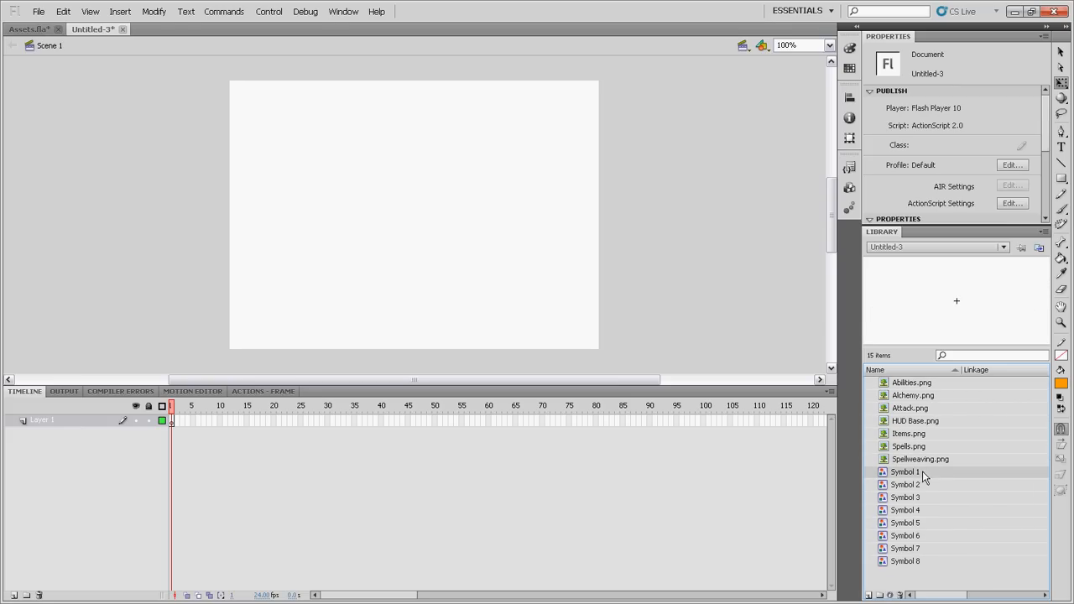
key(Up)
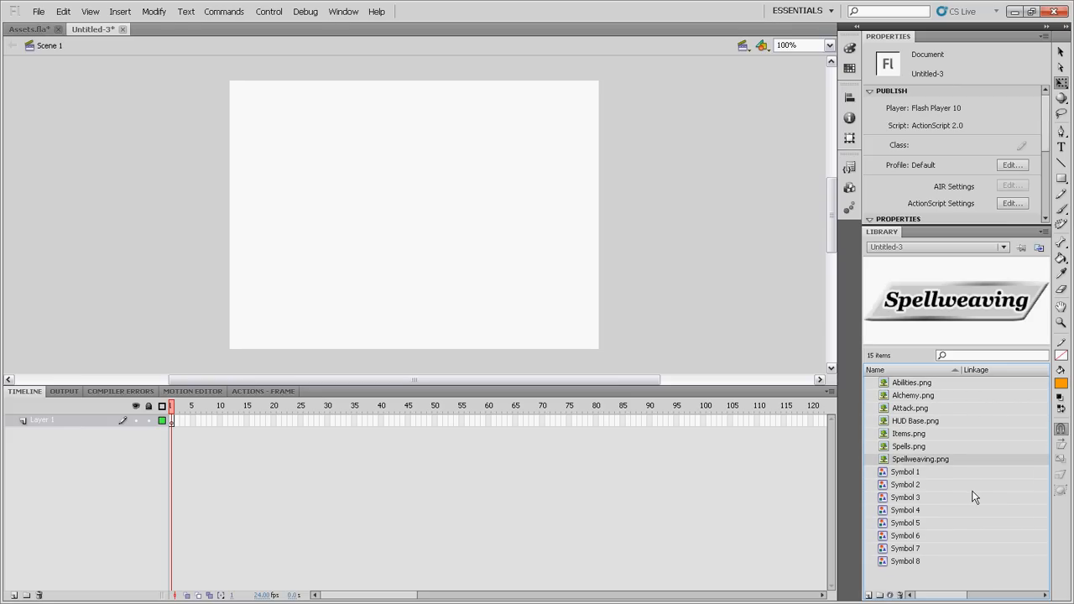
key(Down)
key(Down)
key(Down)
key(Down)
key(Down)
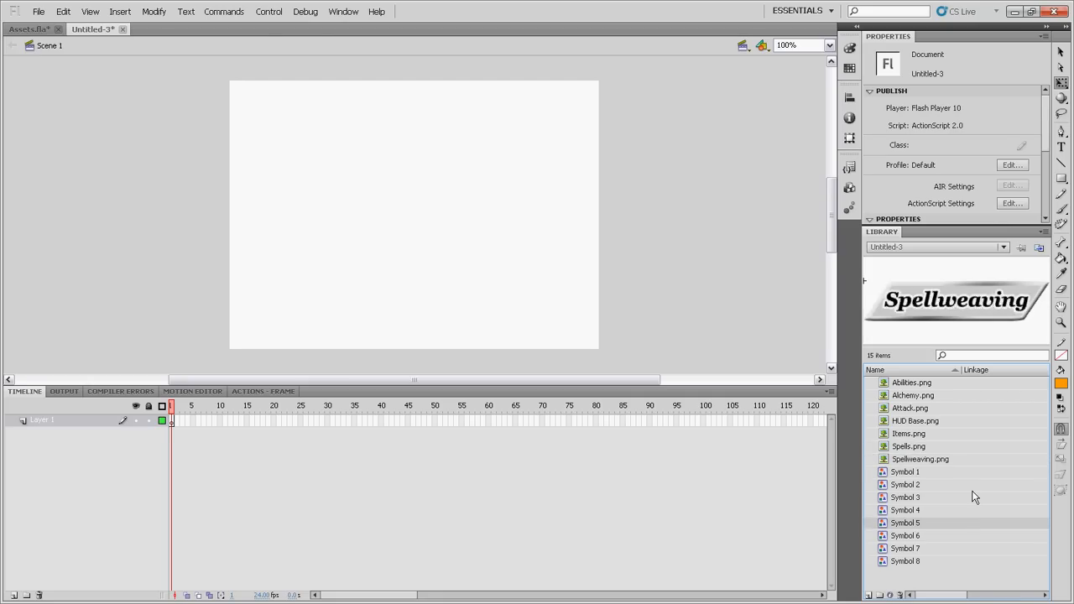
- Delete all the generated symbols, Symbol 1 through Symbol 8, from the library
key(Up)
key(Up)
key(Up)
key(Up)
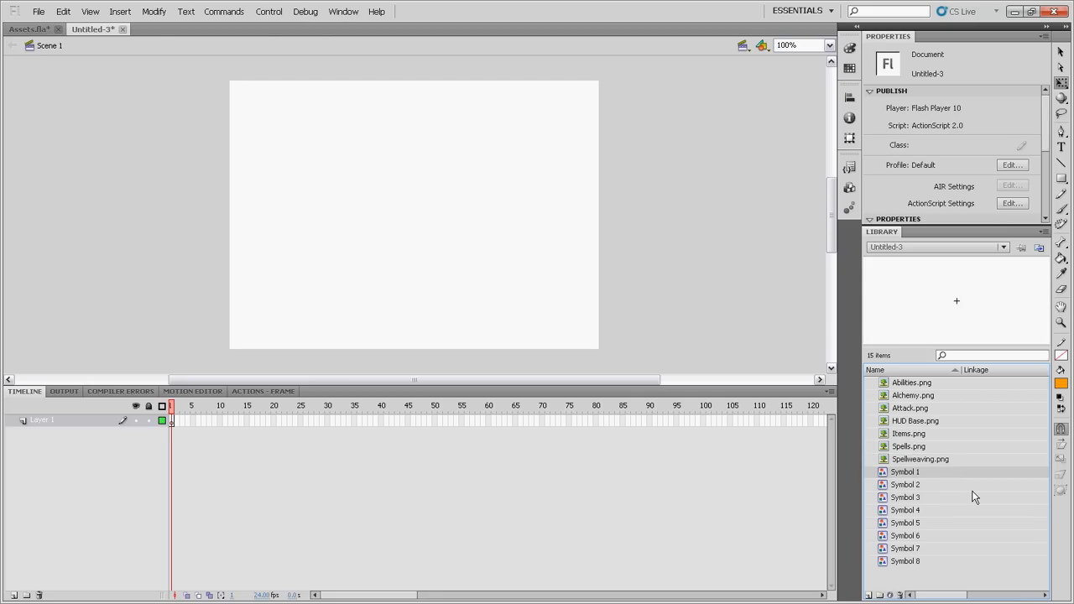
key(shift+Down)
key(shift+Down)
key(shift+Down)
key(shift+Down)
key(shift+Down)
key(shift+Down)
key(shift+Down)
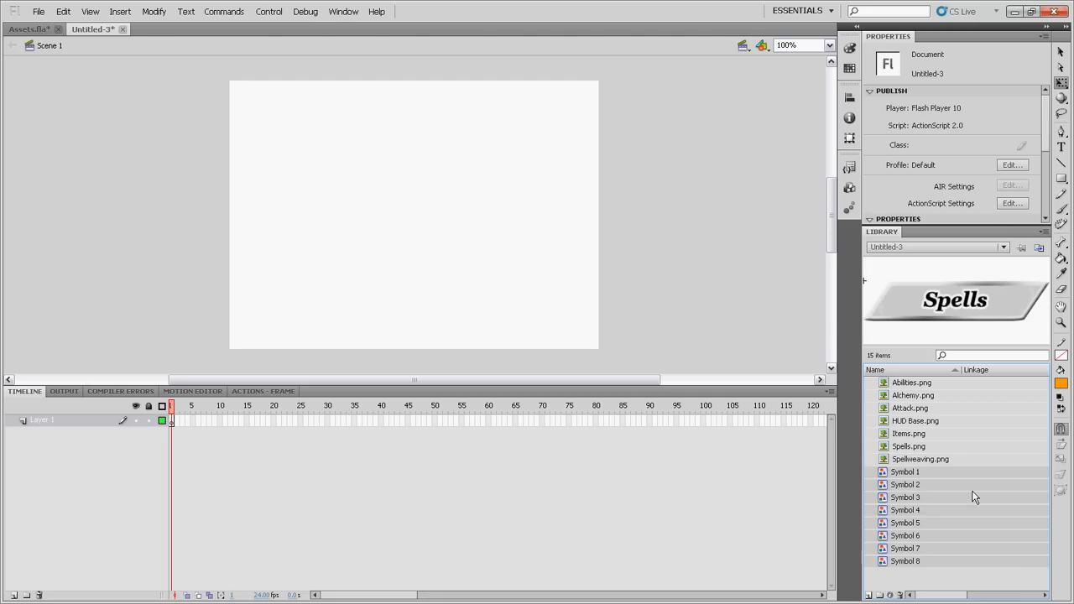
key(Delete)
- Edit the properties of all seven library bitmaps together, allowing smoothing and setting compression to Lossless (PNG/GIF)
click(923, 384)
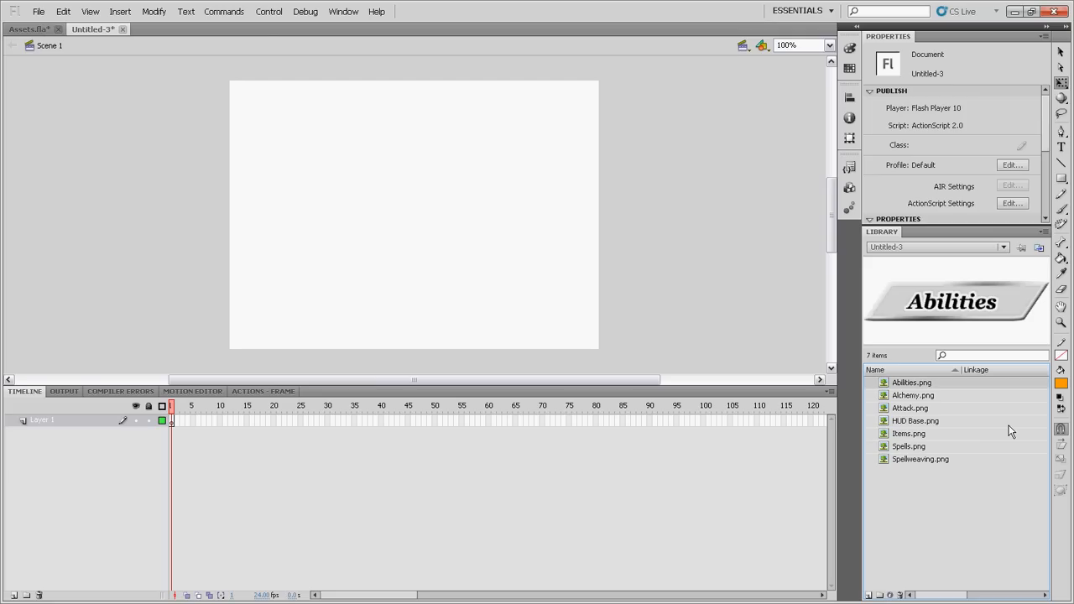
key(Down)
key(Down)
key(Down)
key(Down)
key(Down)
key(Down)
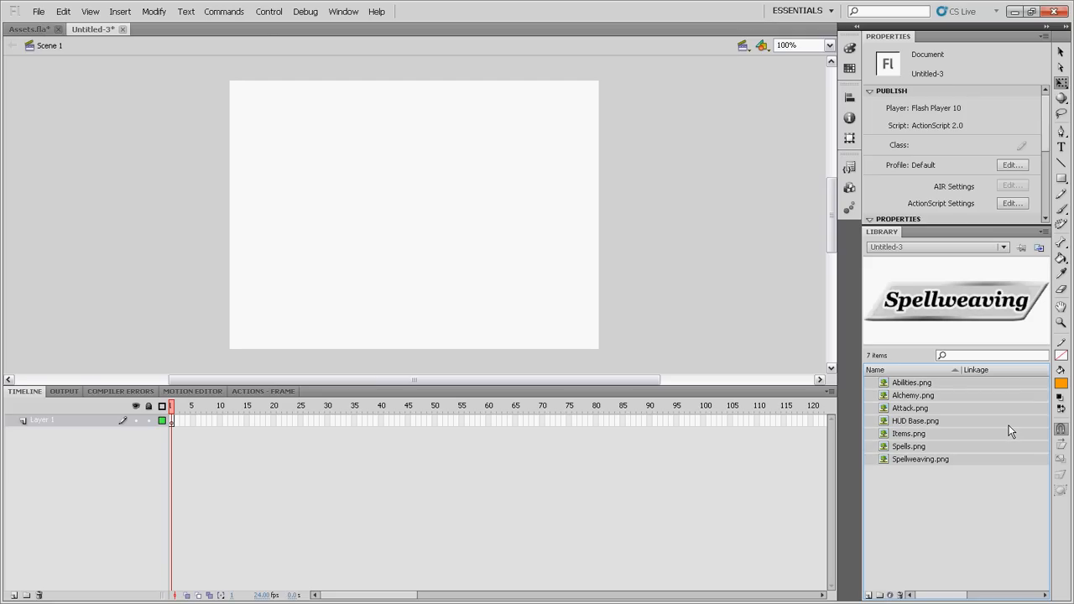
right_click(912, 446)
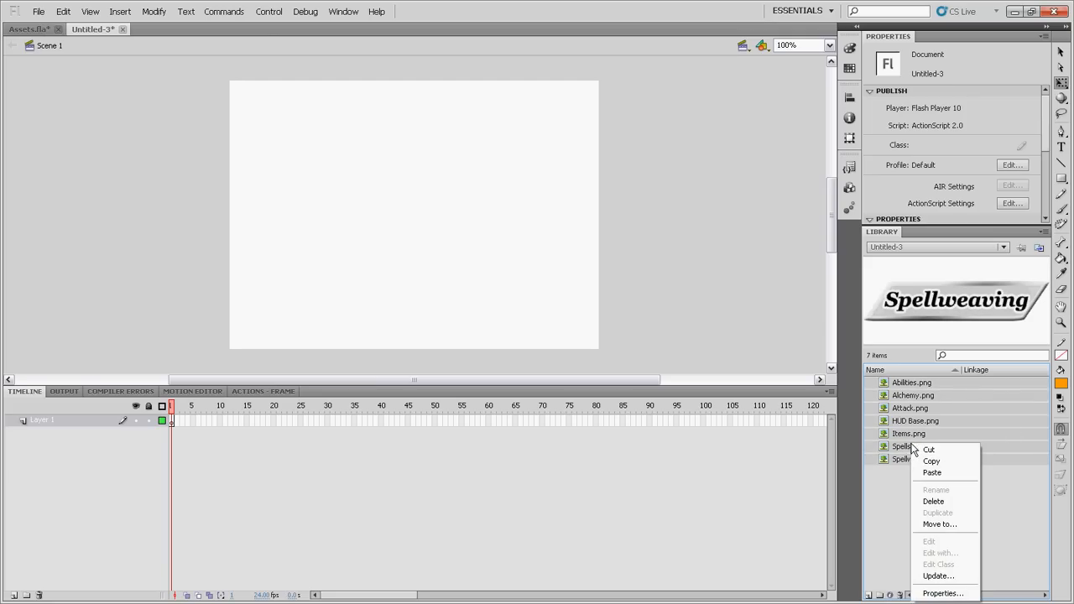
click(966, 594)
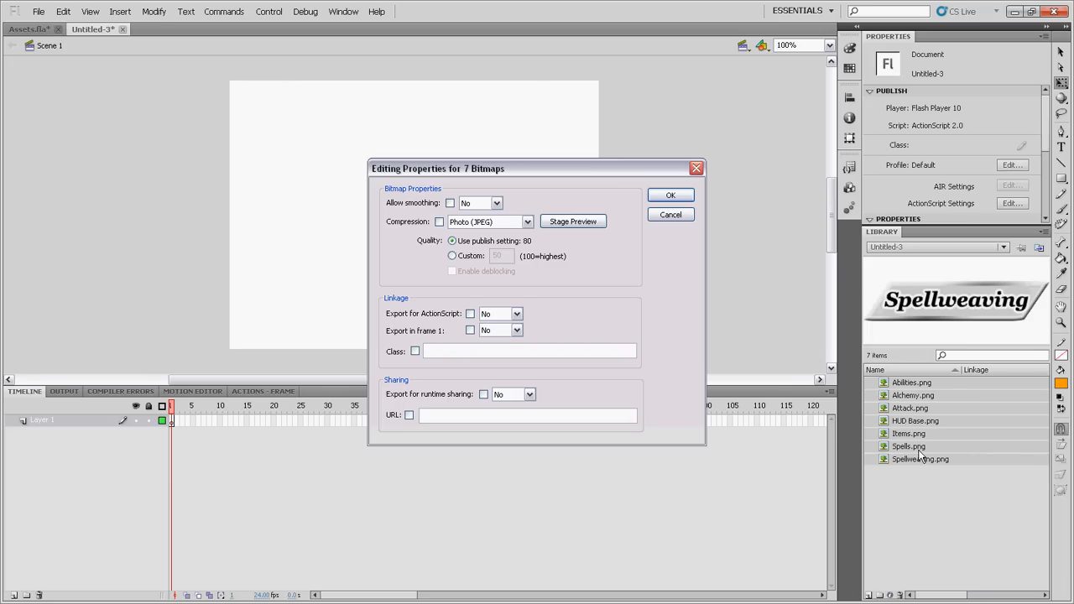
click(491, 204)
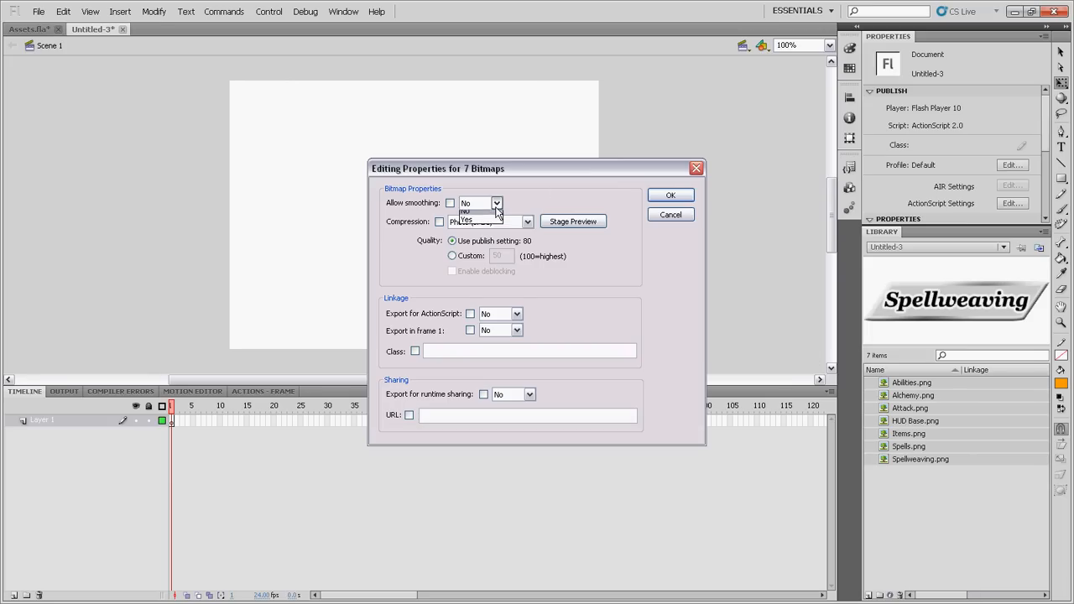
click(467, 224)
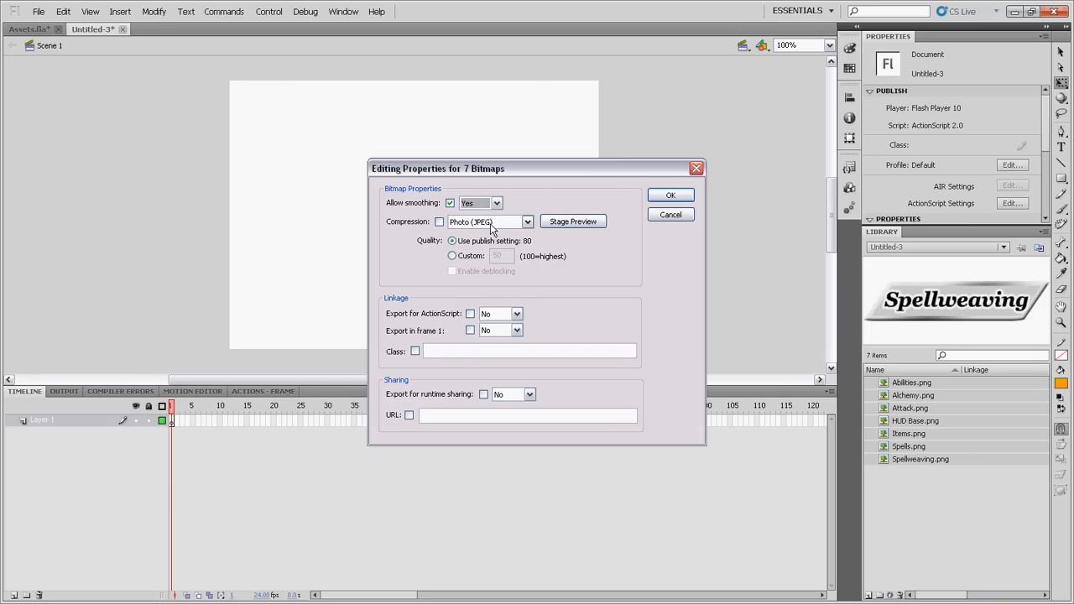
click(491, 223)
click(492, 242)
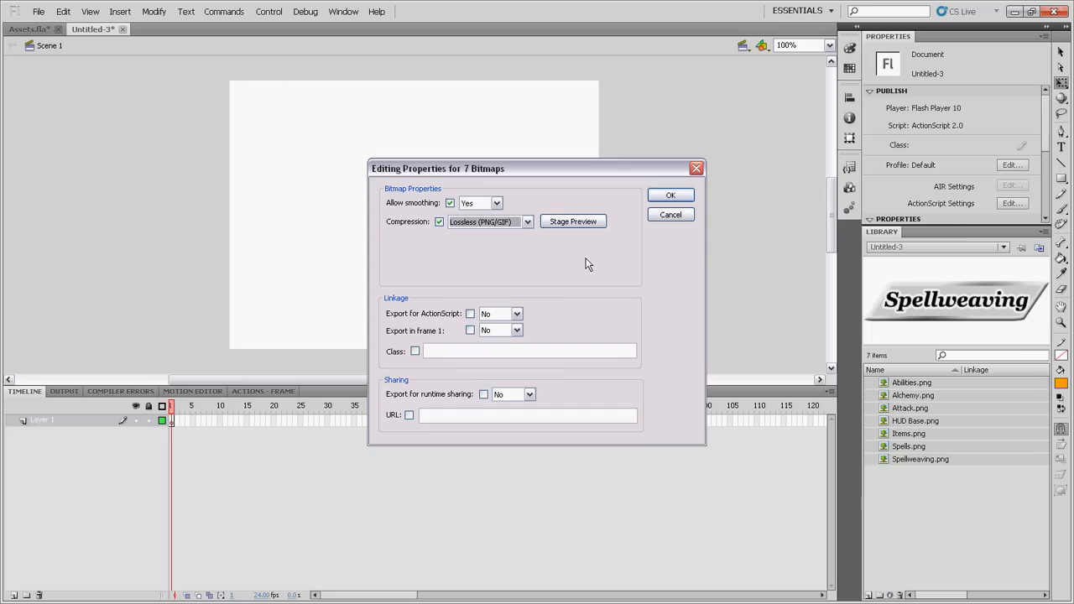
- Set Export for ActionScript and Export in frame 1 to Yes for the seven bitmaps and apply the properties
click(493, 314)
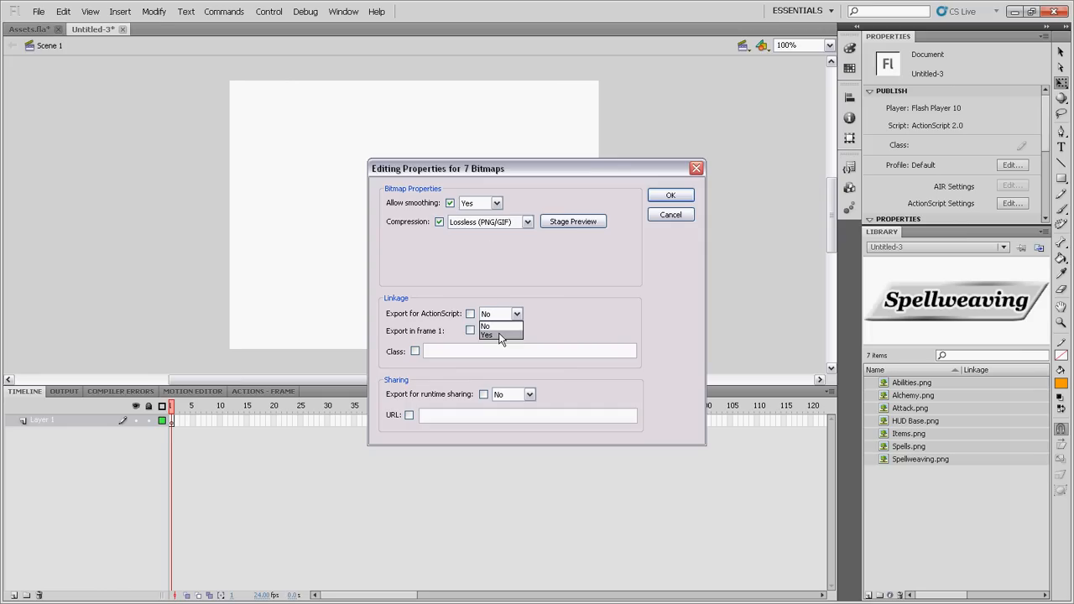
click(500, 335)
click(501, 333)
click(499, 354)
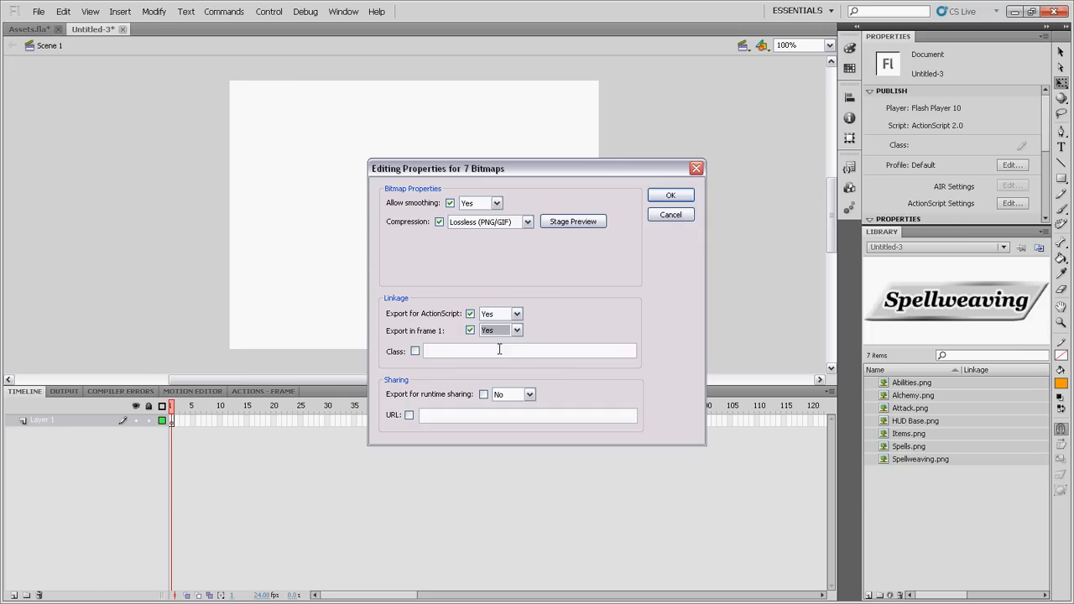
click(684, 200)
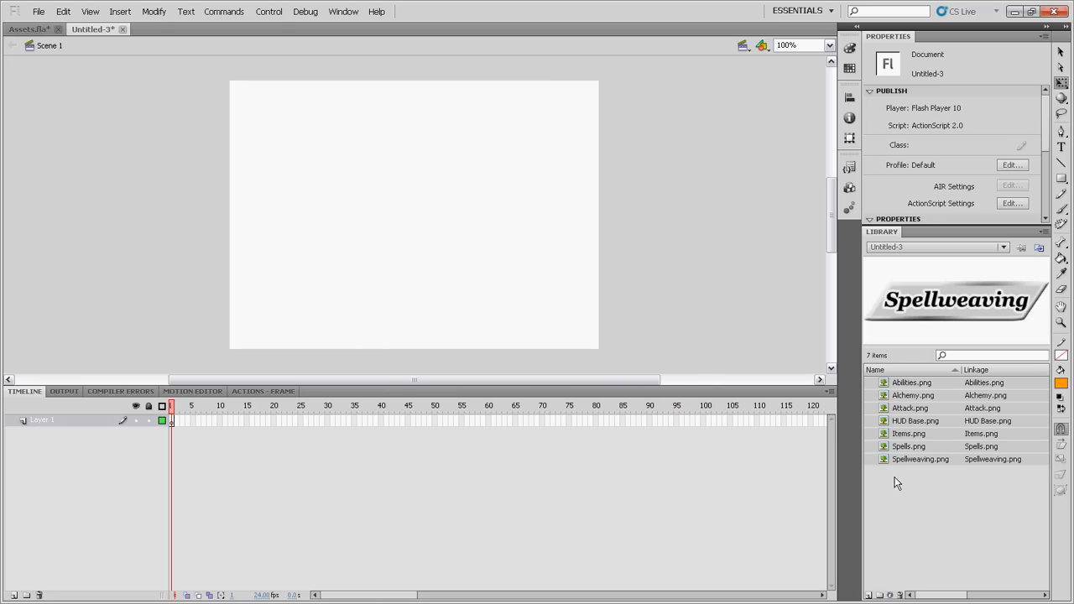
- Remove the .png extension from the Abilities bitmap's linkage name so it reads Abilities
click(991, 384)
click(1007, 383)
click(1011, 383)
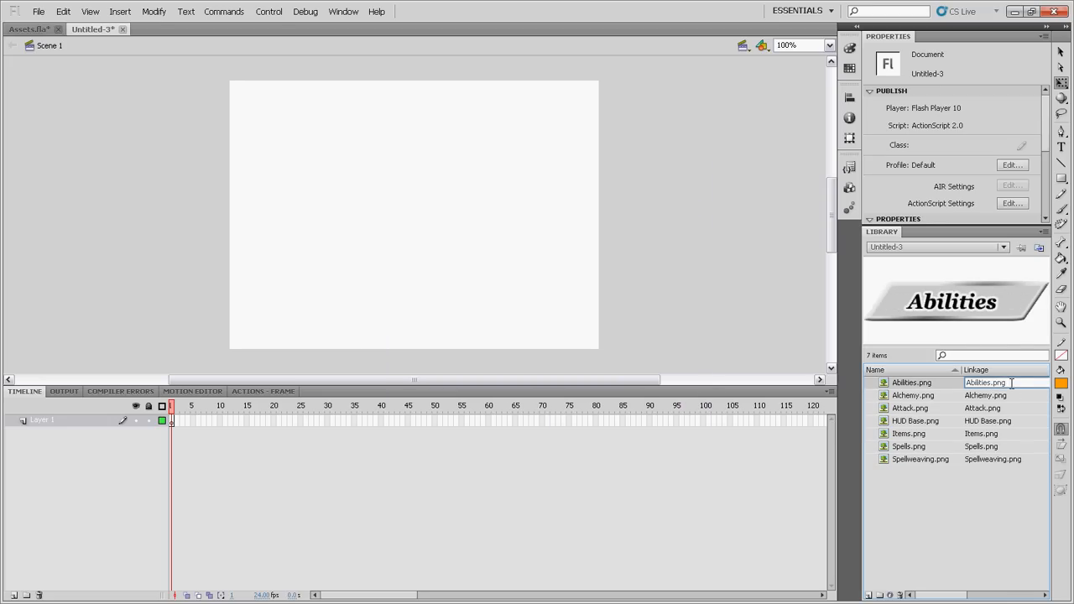
key(BackSpace)
key(BackSpace)
key(BackSpace)
key(BackSpace)
- Change the linkage name of Alchemy.png to Alchemy
click(1022, 397)
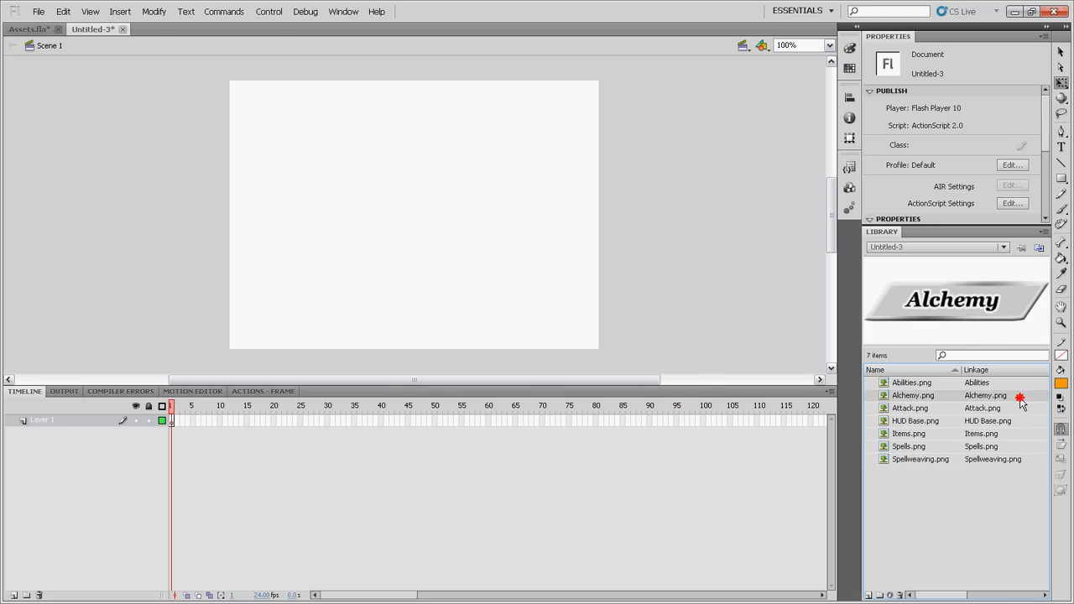
click(1022, 397)
click(1019, 396)
key(BackSpace)
key(BackSpace)
key(BackSpace)
key(BackSpace)
- Change the linkage name of Attack.png to Attack
click(1012, 409)
click(1013, 410)
click(1013, 410)
key(BackSpace)
key(BackSpace)
key(BackSpace)
key(BackSpace)
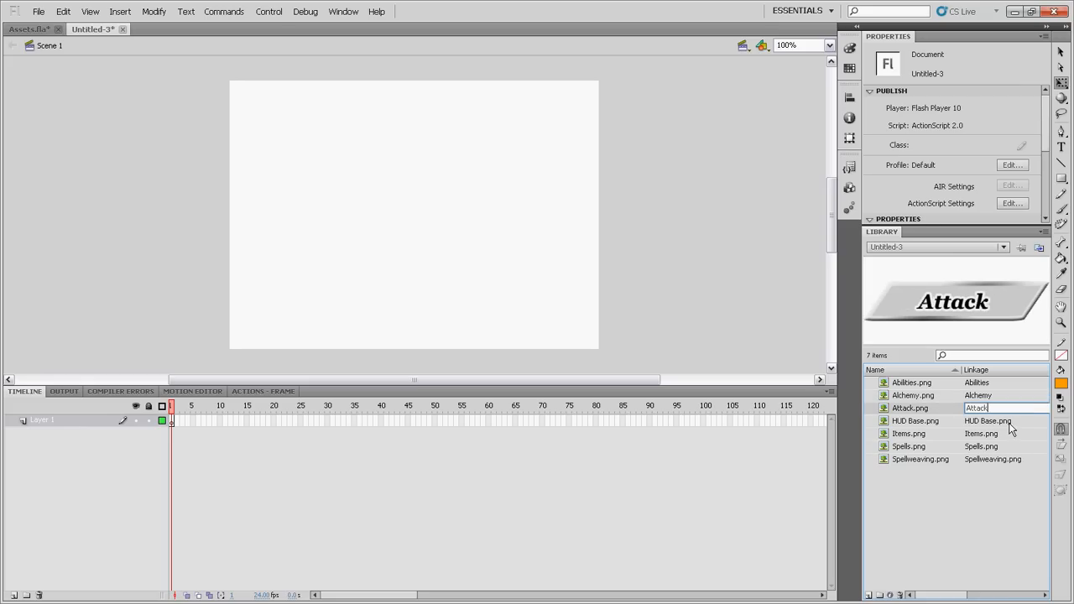
- Change the linkage name of HUD Base.png to HUD Base
click(1015, 421)
click(1015, 422)
click(1019, 421)
key(BackSpace)
key(BackSpace)
key(BackSpace)
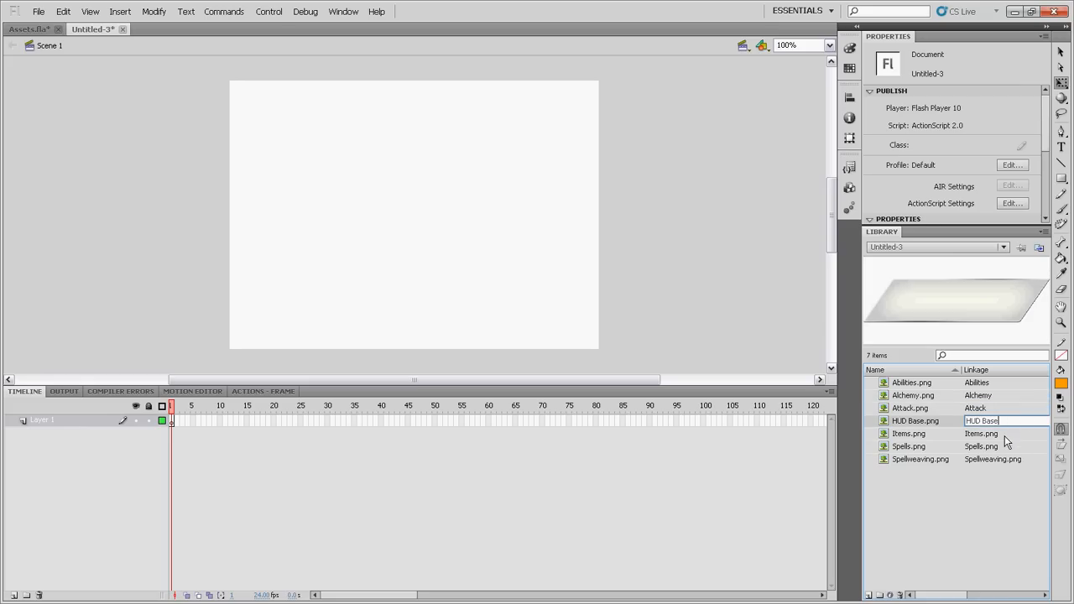
- Change the linkage name of Items.png to Items
click(1004, 435)
click(1004, 436)
click(1005, 436)
key(BackSpace)
key(BackSpace)
key(BackSpace)
key(BackSpace)
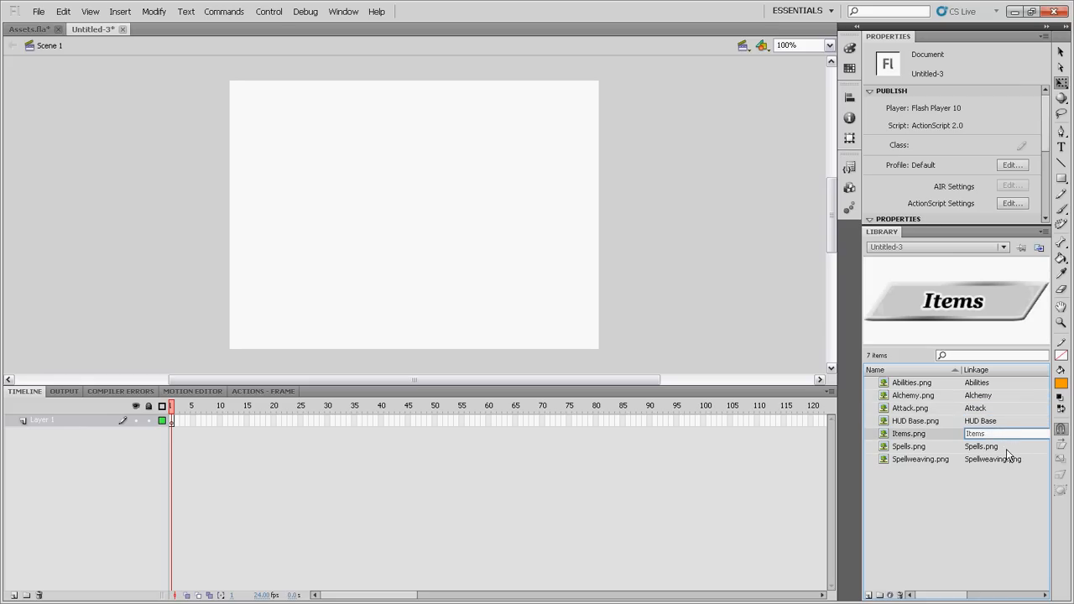
- Change the linkage name of Spells.png to Spells
click(1009, 448)
click(1009, 448)
click(1009, 448)
key(BackSpace)
key(BackSpace)
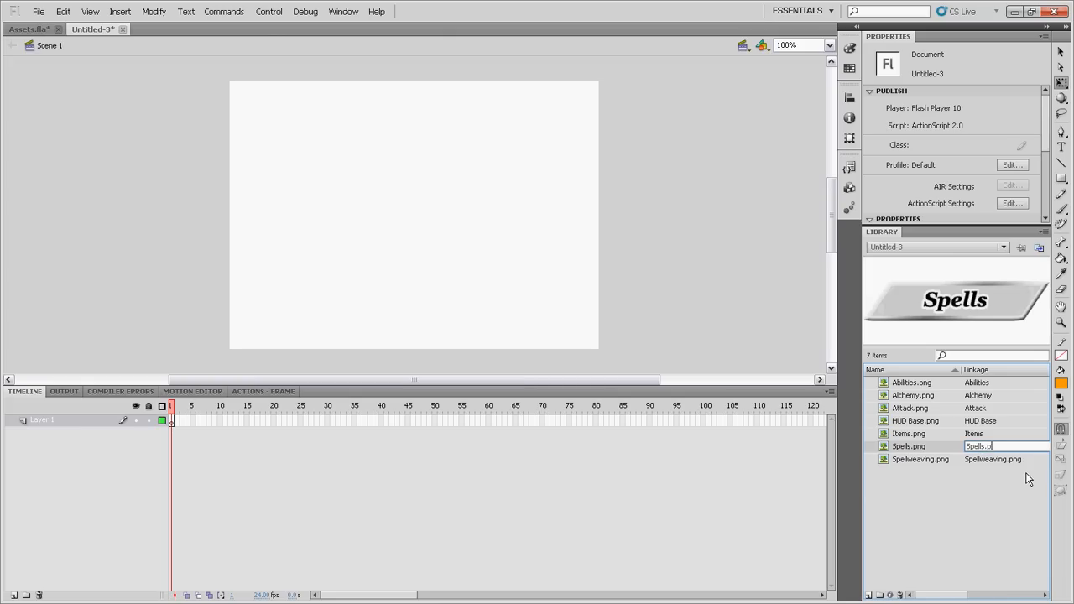
key(BackSpace)
key(BackSpace)
- Change the linkage name of Spellweaving.png to Spellweaving
click(1027, 460)
double_click(1027, 460)
key(BackSpace)
key(BackSpace)
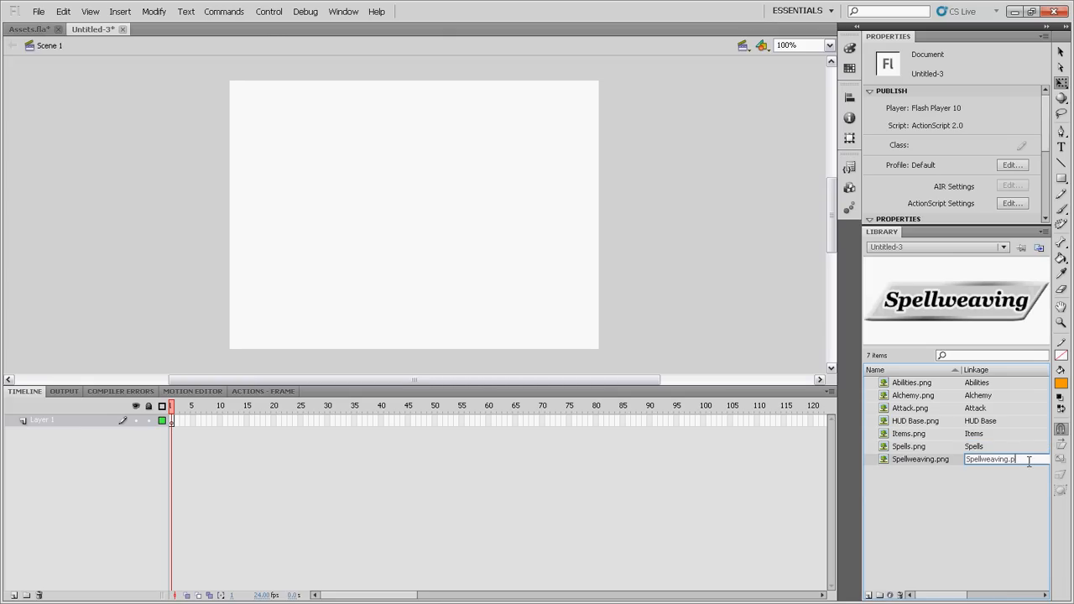
click(979, 445)
click(979, 459)
click(978, 396)
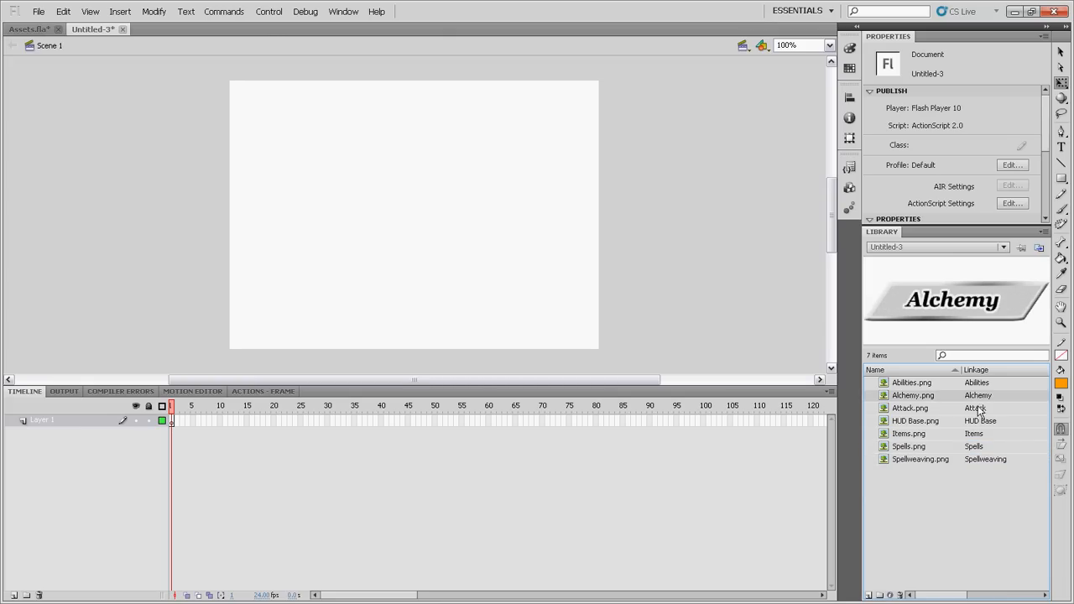
click(980, 434)
click(928, 460)
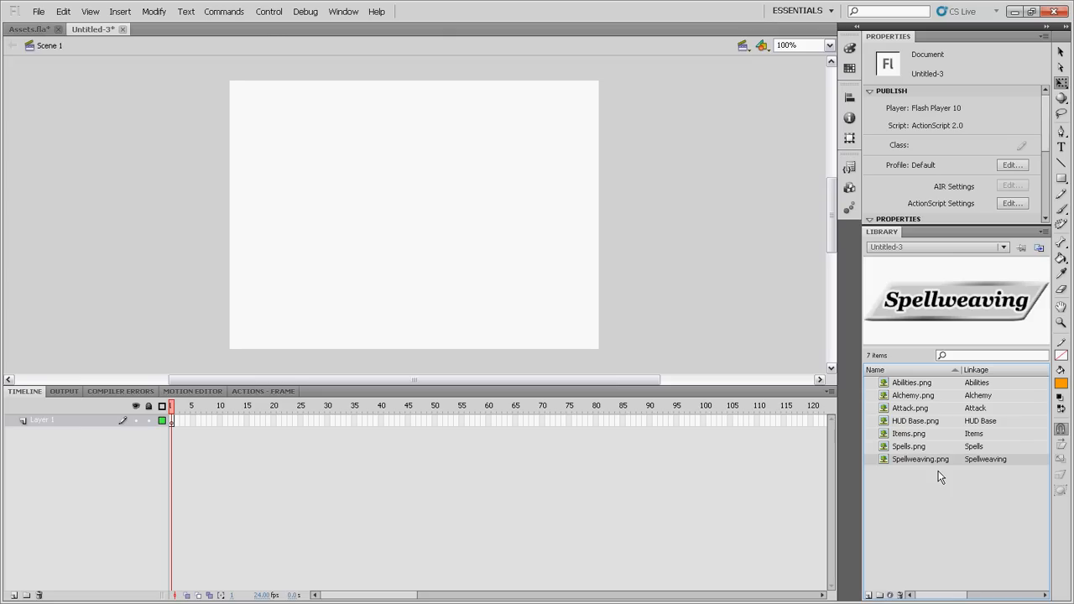
- Add six new layers above Layer 1 in the timeline
click(47, 419)
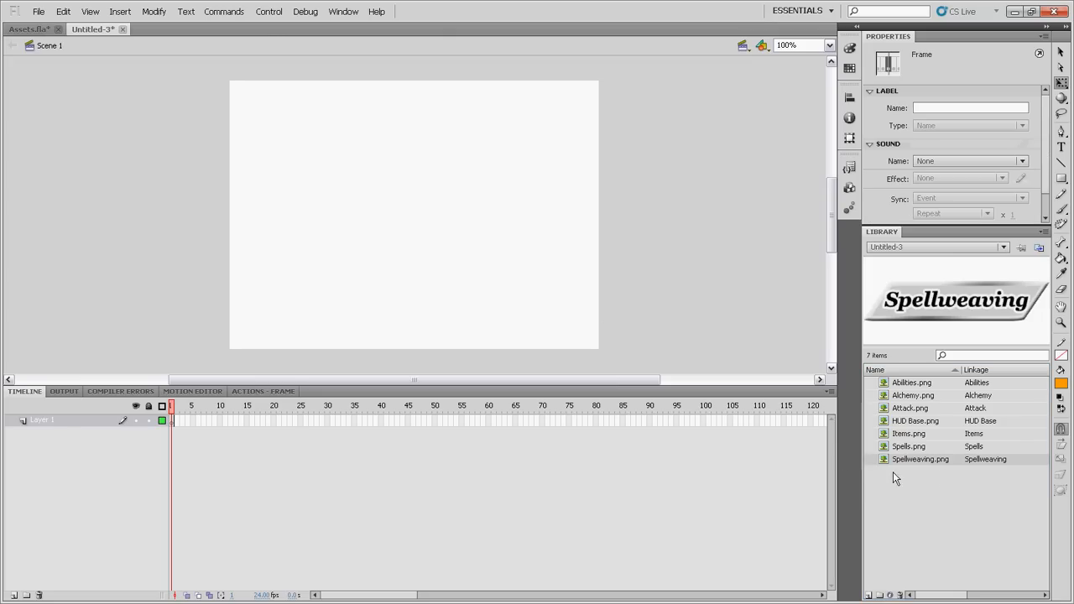
click(13, 596)
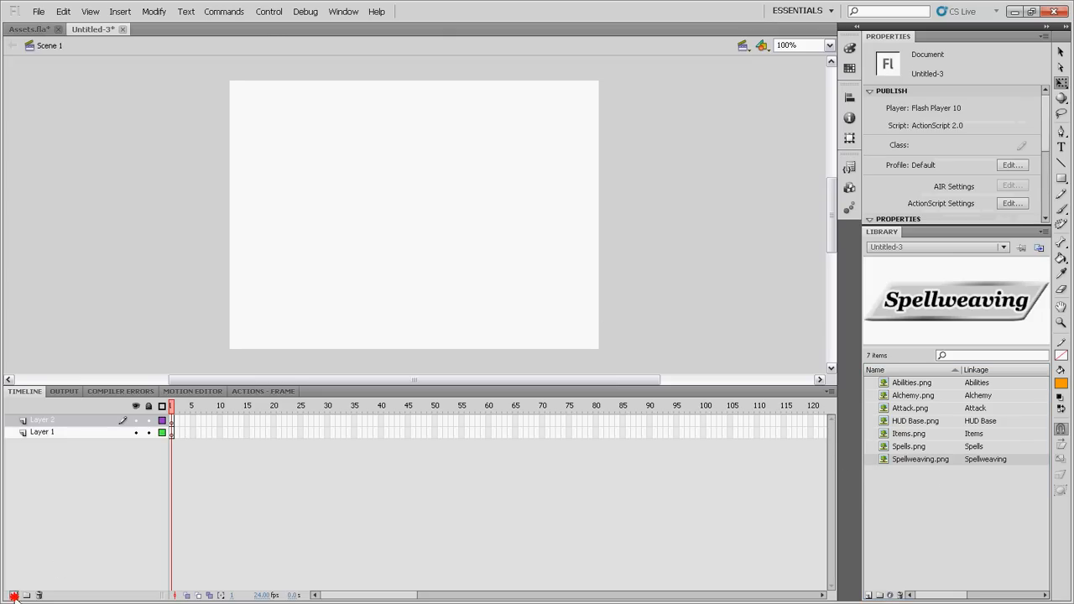
click(14, 596)
click(13, 595)
click(13, 596)
click(14, 595)
click(13, 595)
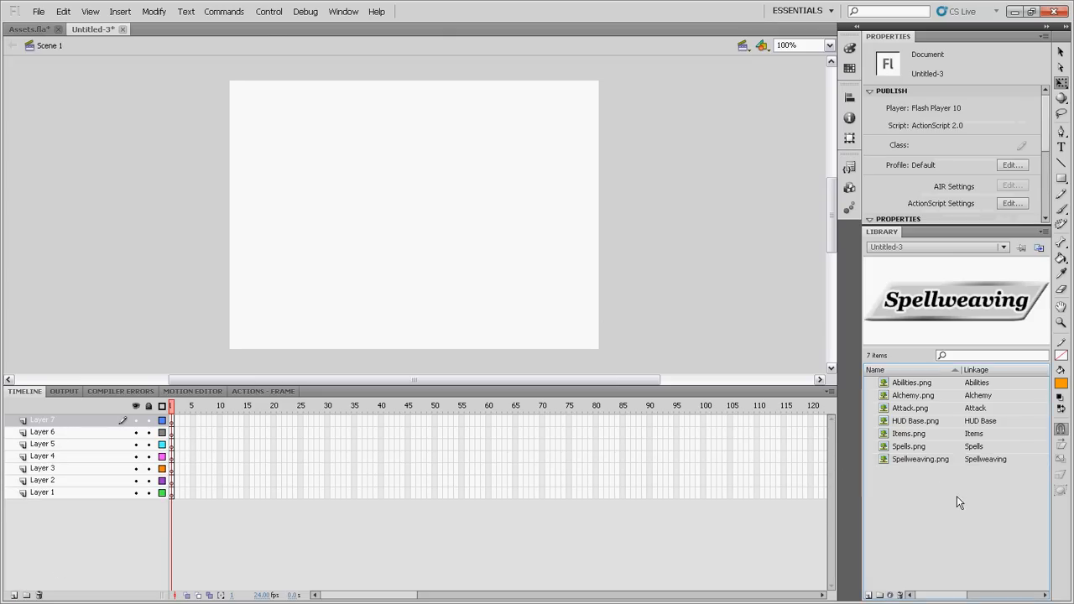
- Place all seven library bitmaps together on Layer 7 and shift them to about X -196, Y 74
drag(959, 382, 487, 266)
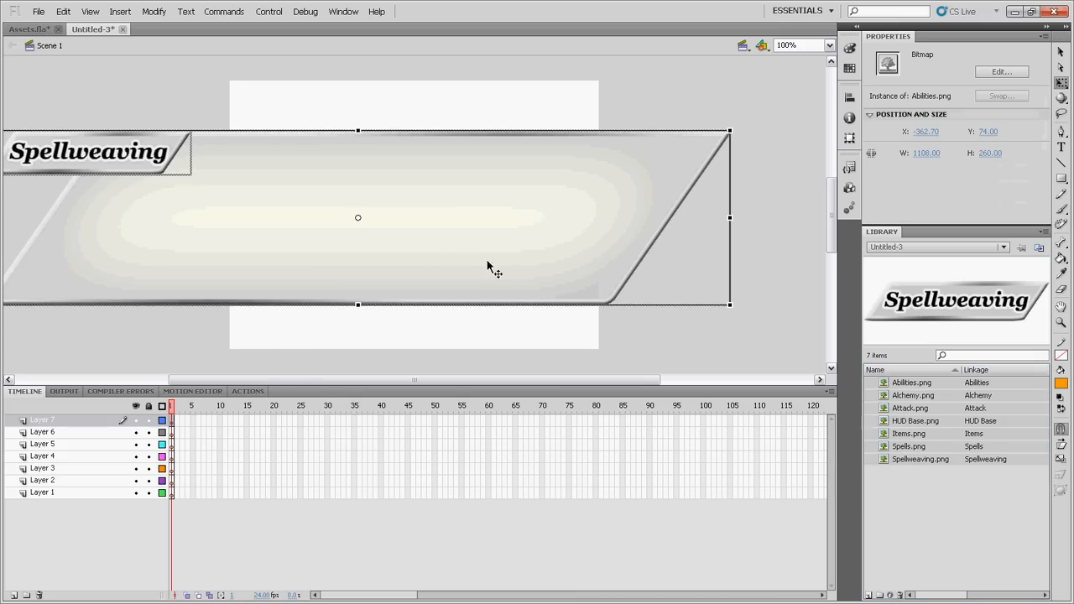
drag(443, 199, 515, 203)
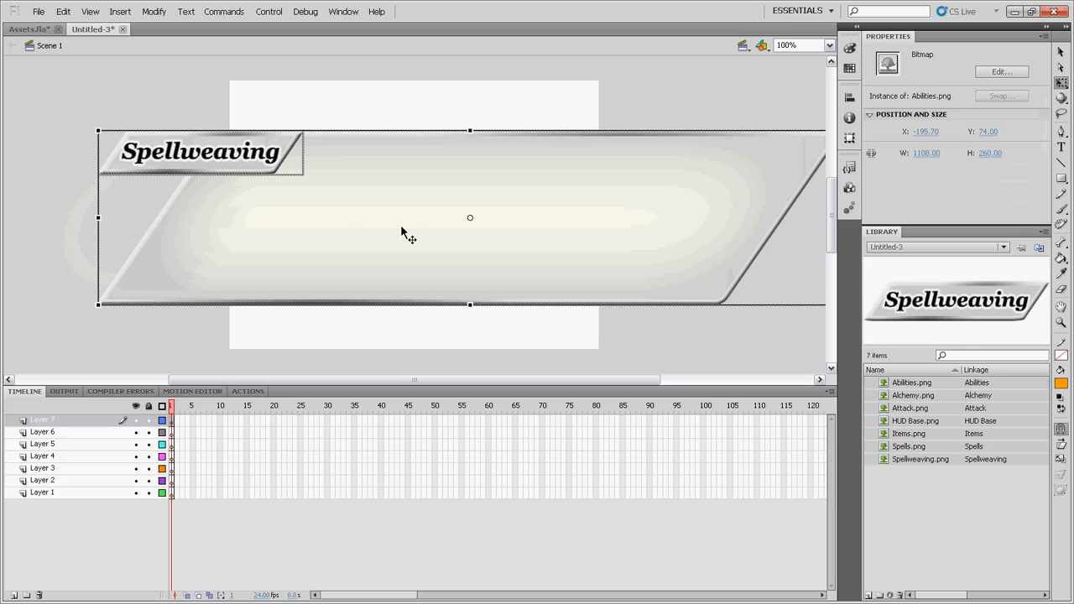
- Switch to the Assets.fla document and review the script on the first frame of the actions layer
click(33, 30)
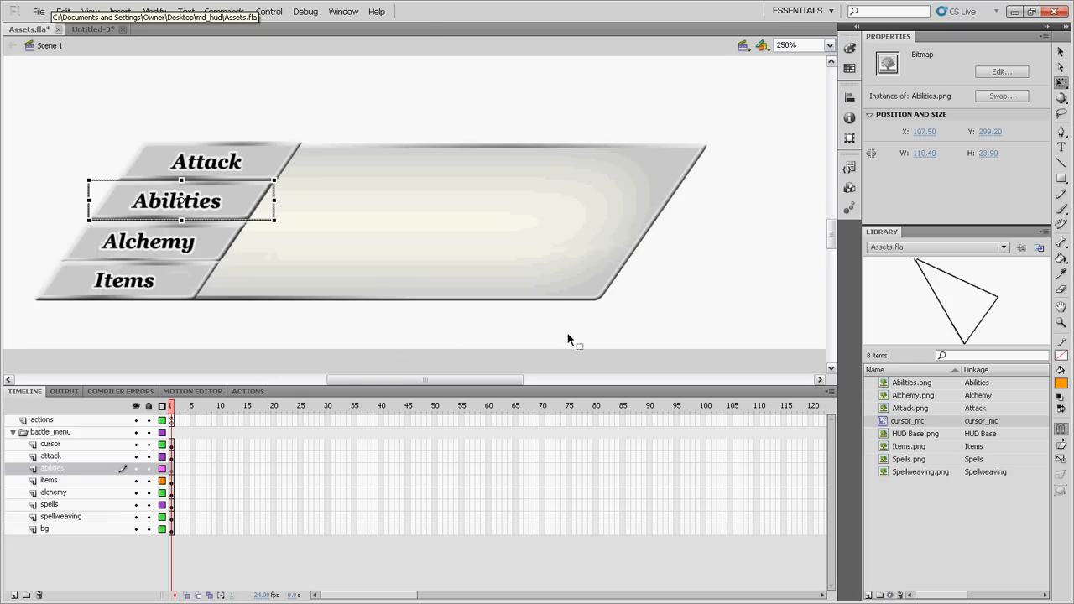
click(563, 335)
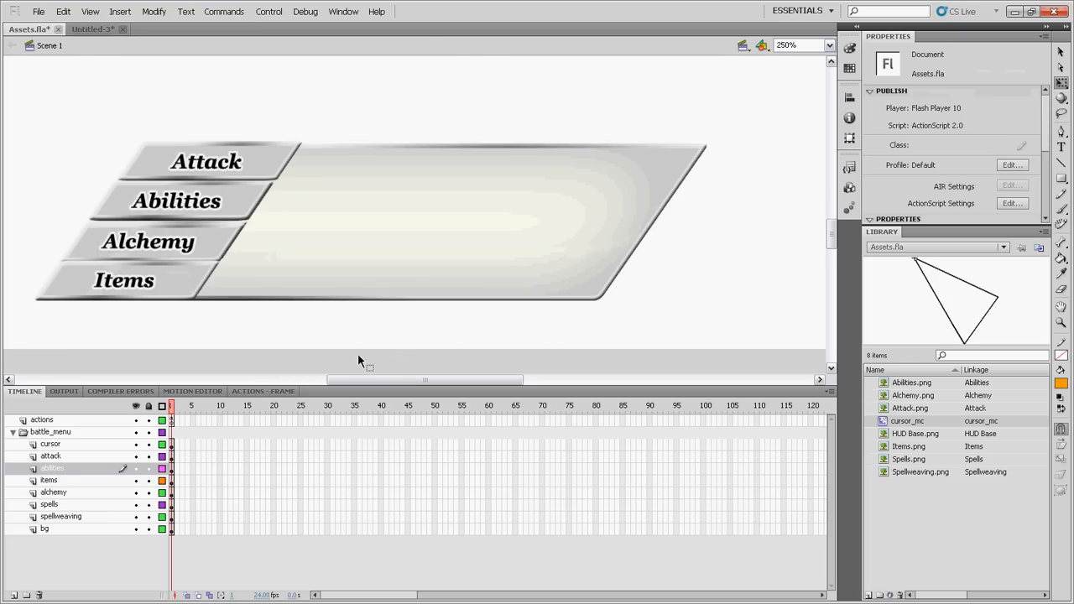
click(172, 421)
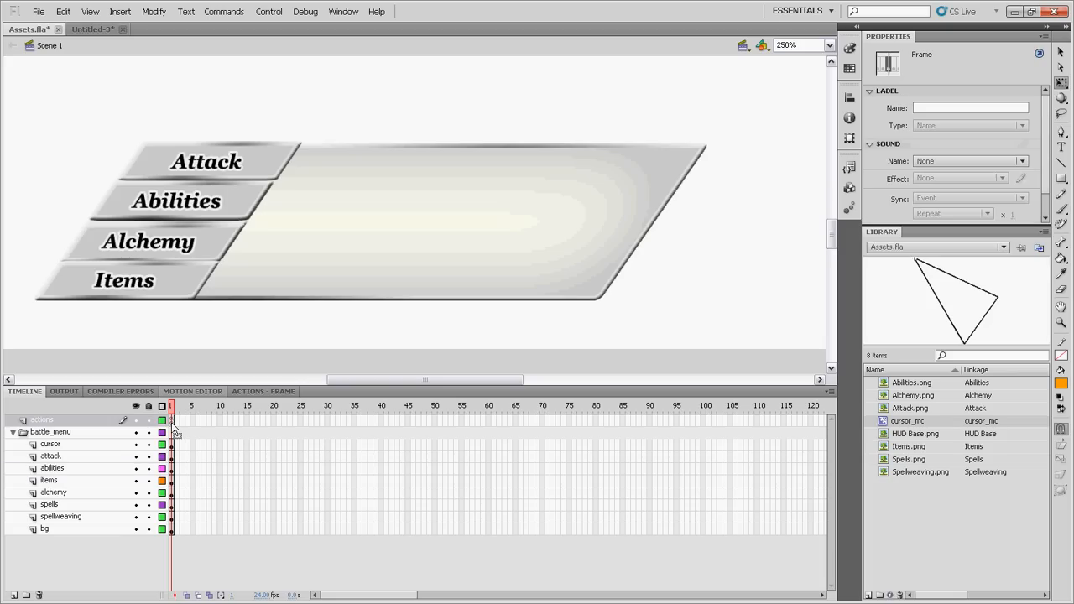
key(F9)
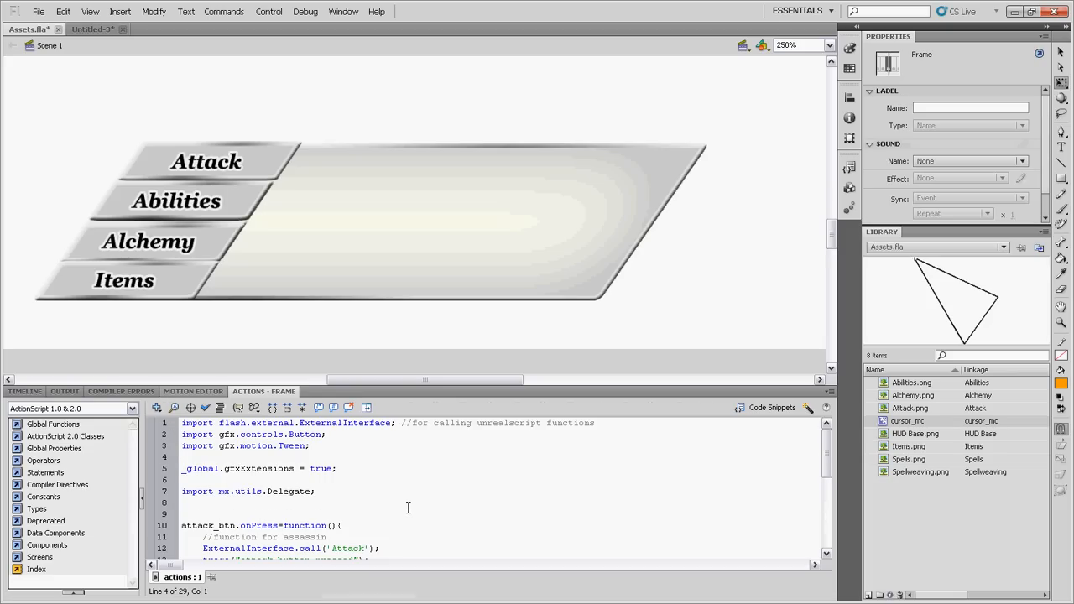
click(40, 389)
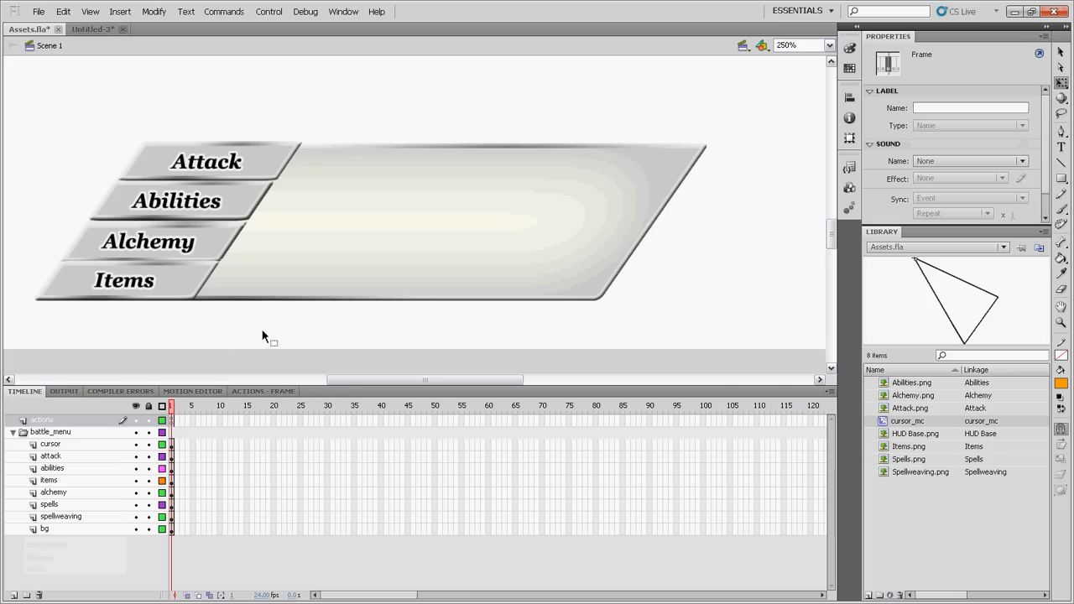
- Examine the cursor_mc movie clip placed below the stage on the cursor layer
click(263, 336)
scroll(285, 323, down, 3)
click(558, 282)
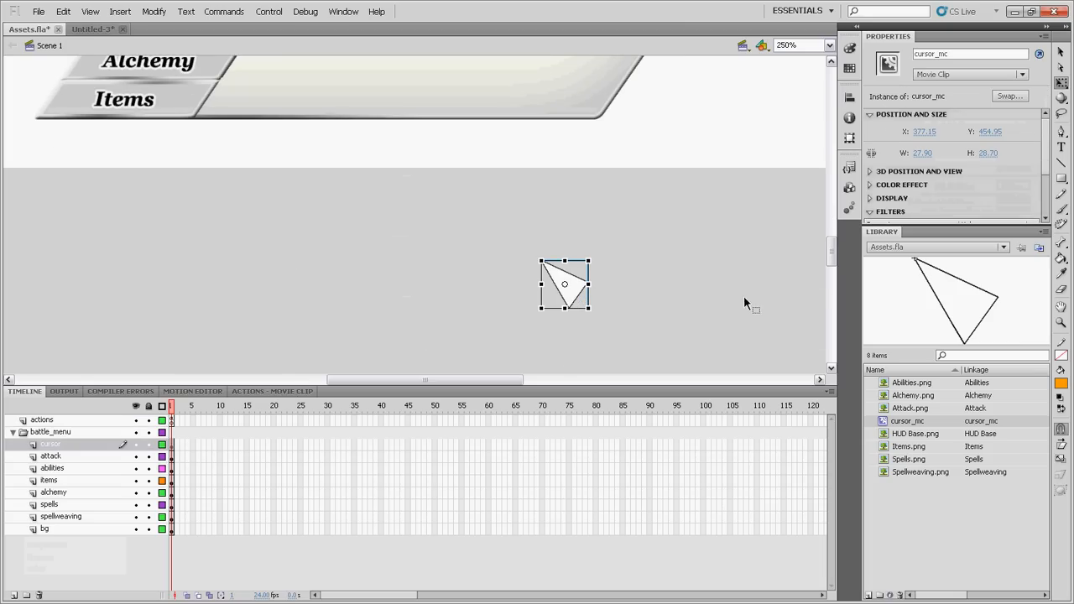
click(648, 299)
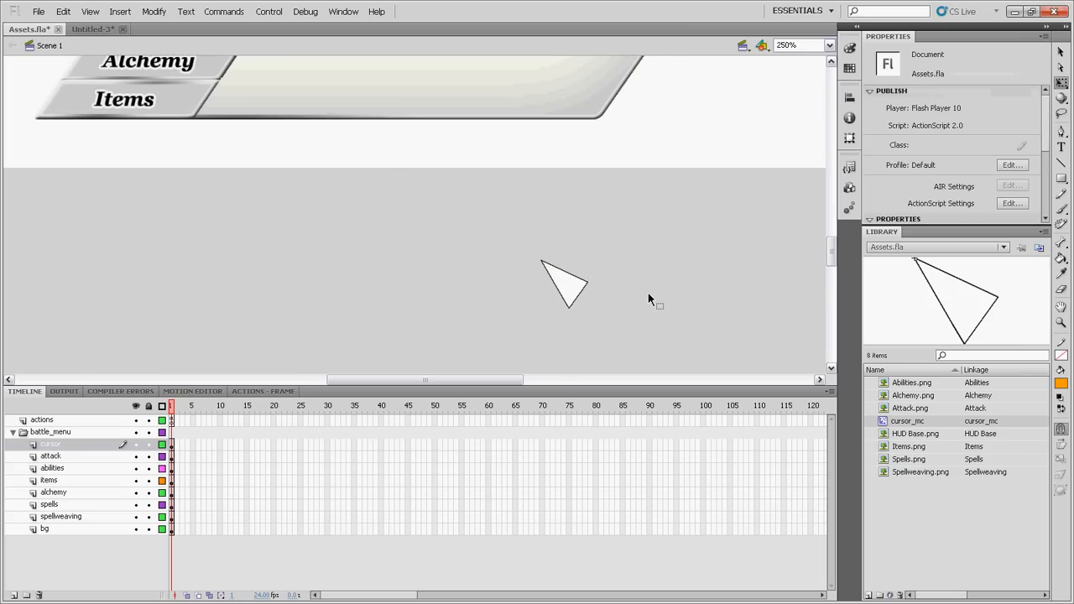
drag(636, 291, 494, 361)
click(699, 293)
drag(667, 242, 487, 377)
click(727, 296)
click(577, 286)
click(669, 226)
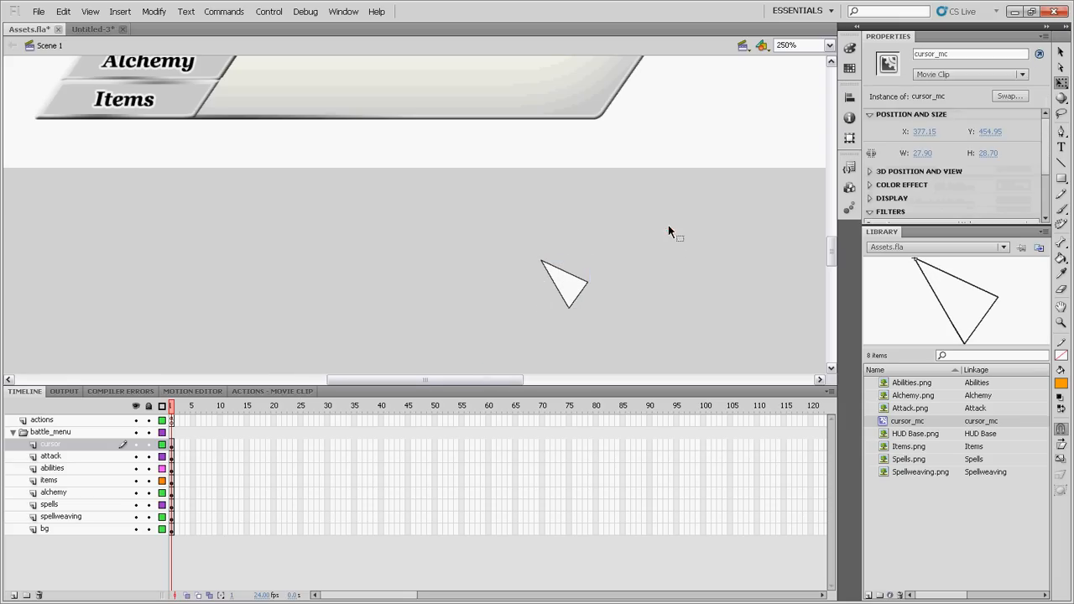
drag(668, 226, 495, 384)
click(702, 288)
drag(637, 227, 495, 360)
click(713, 302)
click(574, 288)
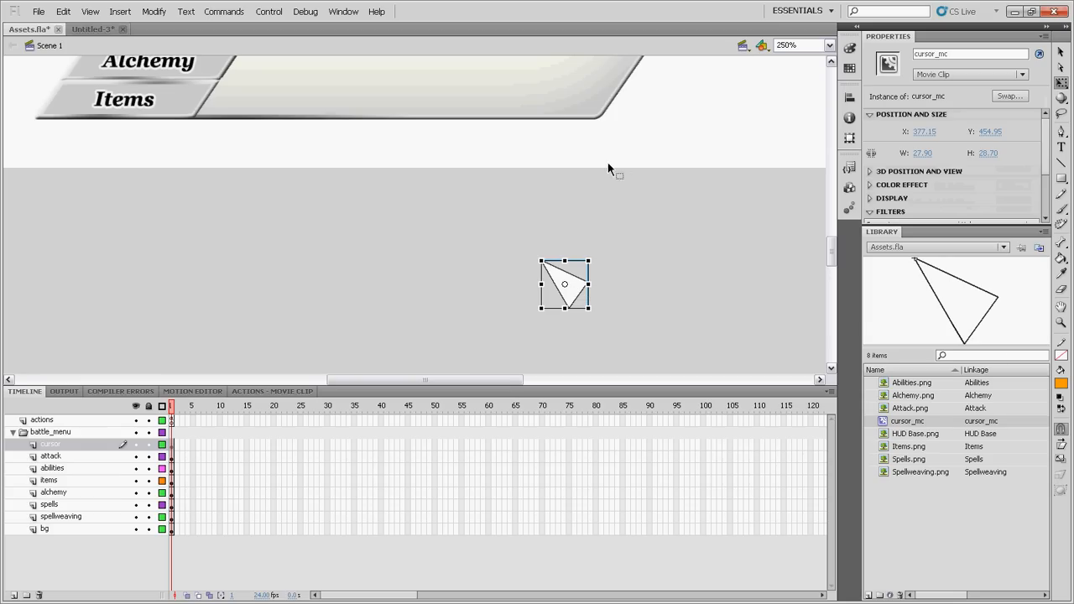
- Preview the Attack.png, Abilities.png and Spells.png bitmaps in the library
click(955, 408)
click(954, 384)
click(952, 459)
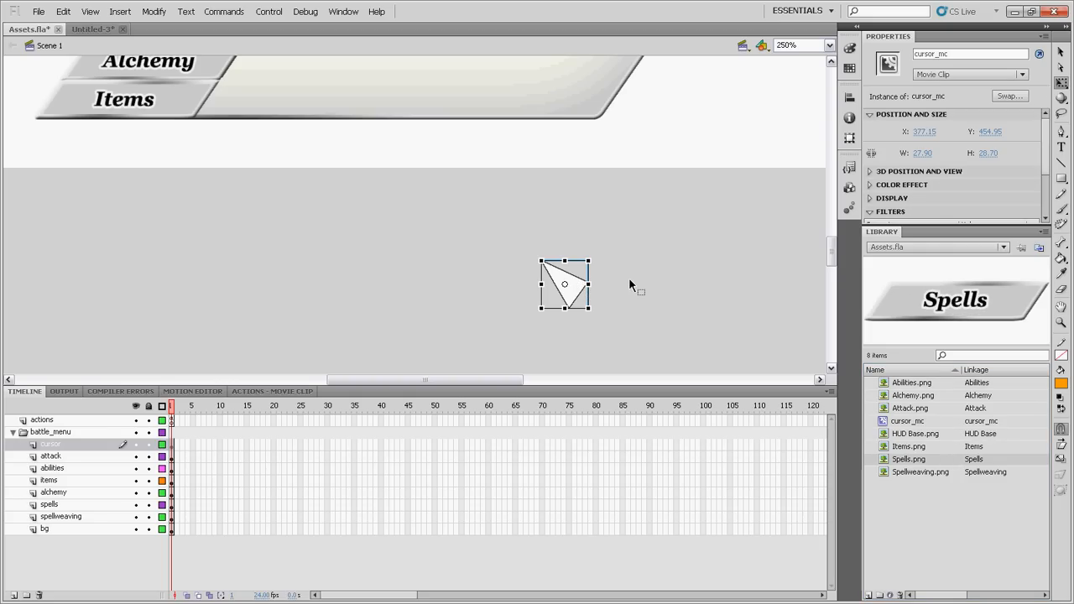
key(F8)
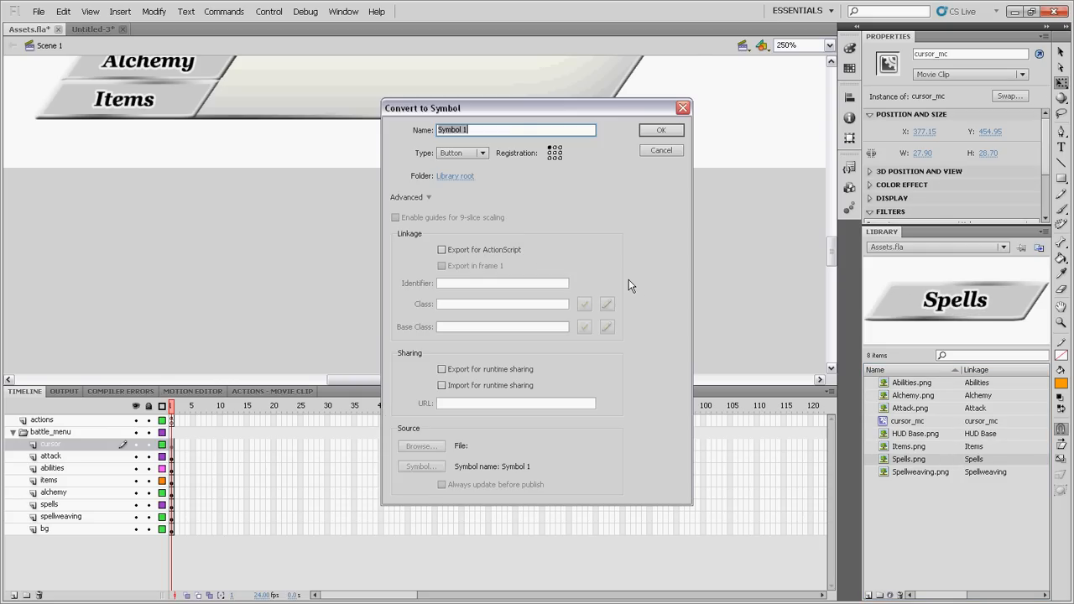
drag(506, 102, 284, 133)
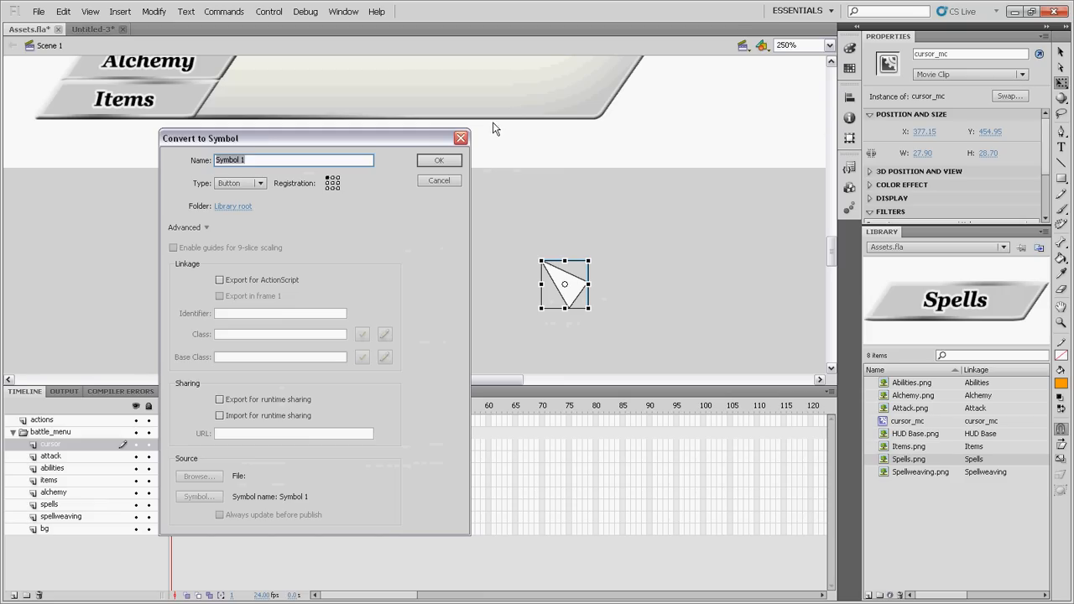
click(460, 139)
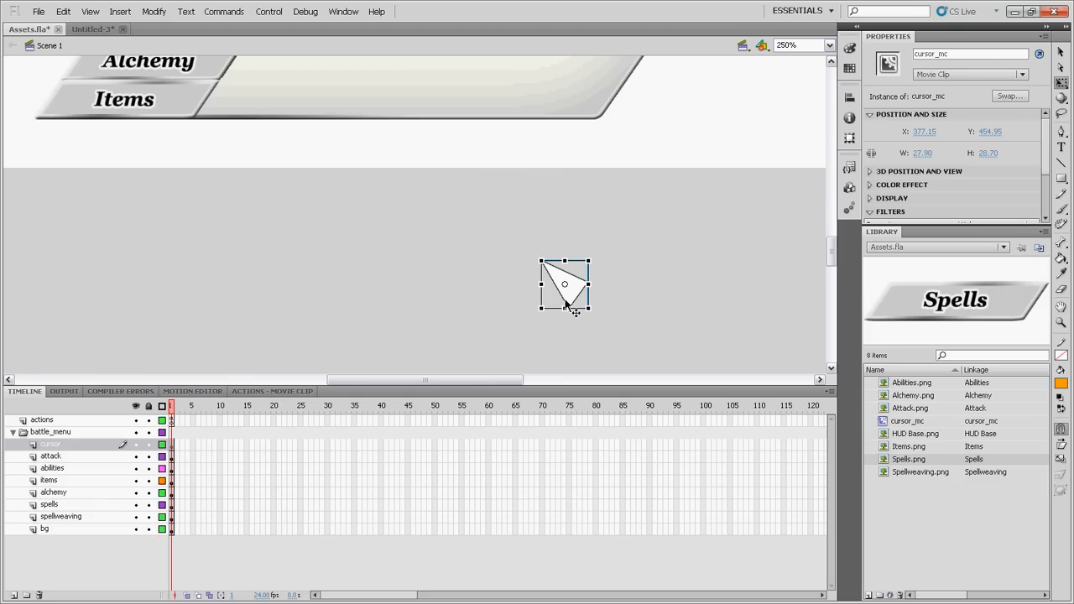
- Review the enterFrame script attached to the cursor_mc movie clip that makes it follow the mouse
key(F9)
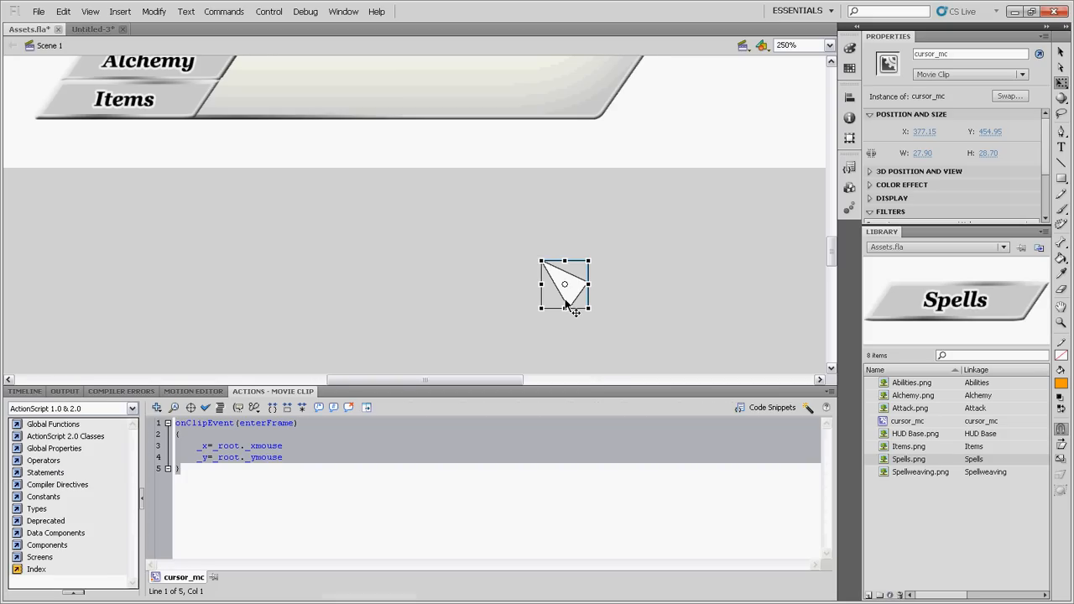
click(369, 479)
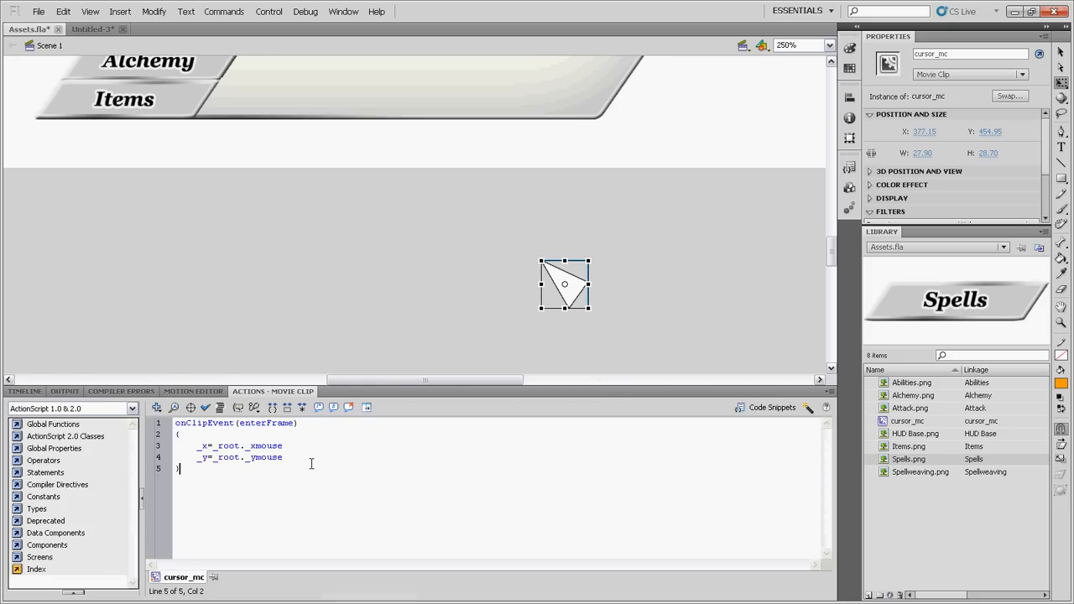
drag(232, 489, 156, 431)
click(293, 491)
click(22, 392)
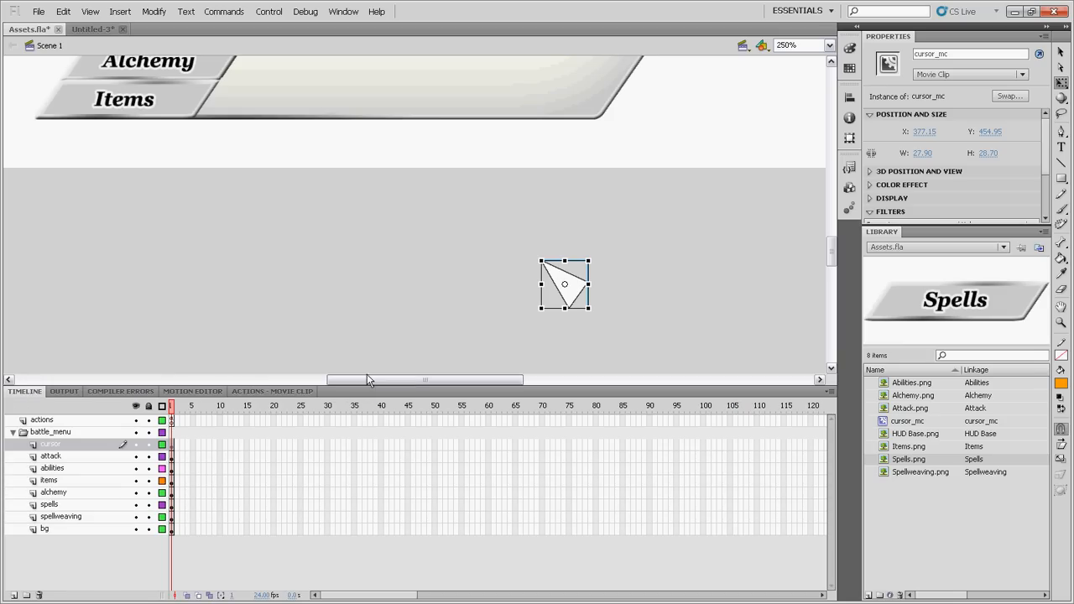
- Convert the Attack bitmap to a button symbol named attack_btn, exported for ActionScript in frame 1
click(597, 302)
scroll(641, 319, up, 2)
scroll(641, 315, up, 10)
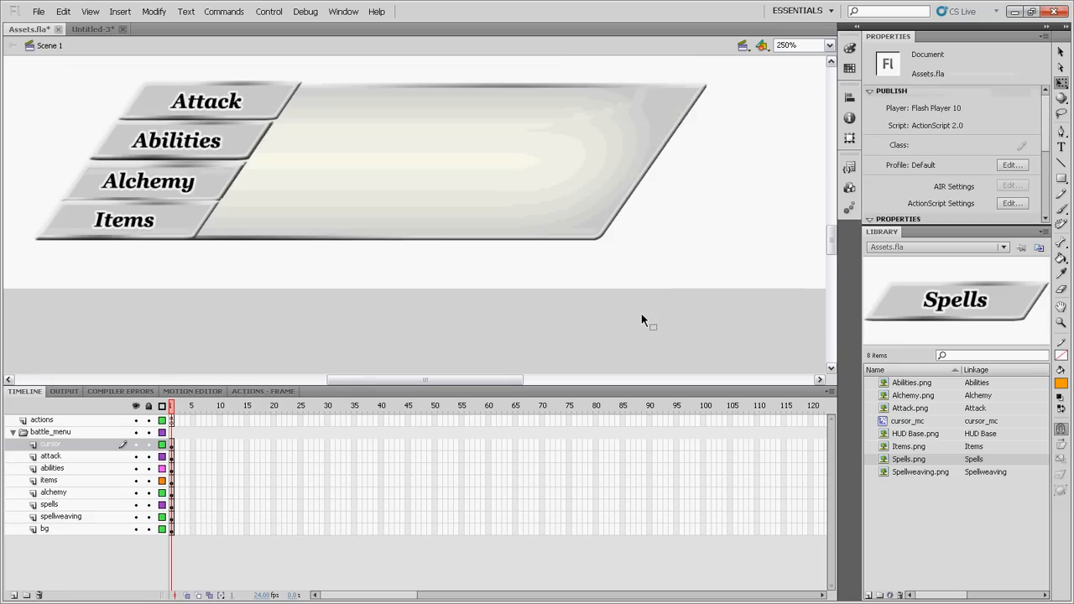
scroll(641, 319, down, 6)
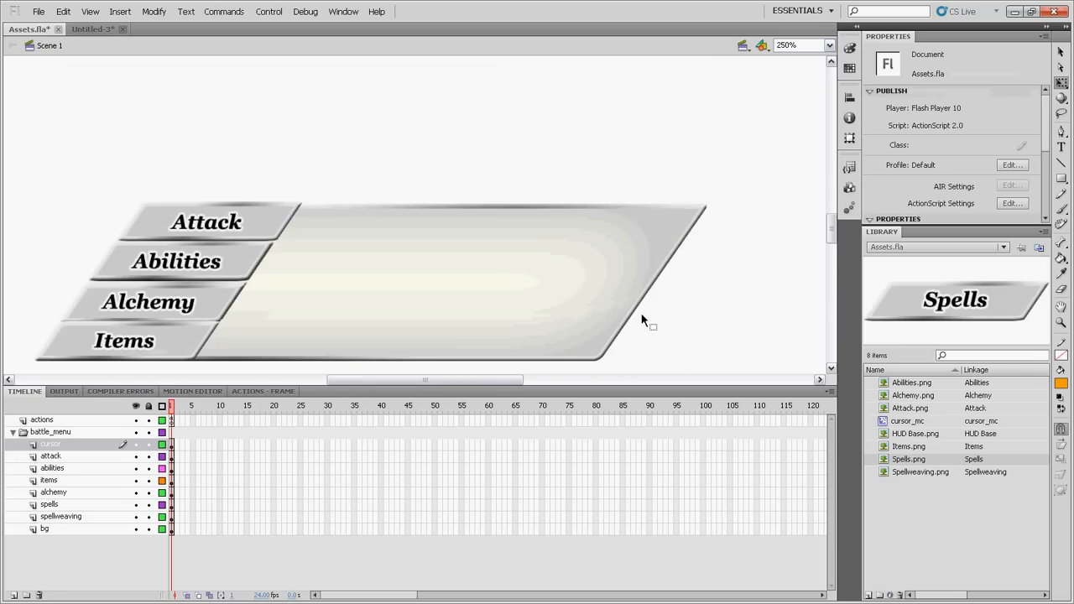
click(431, 234)
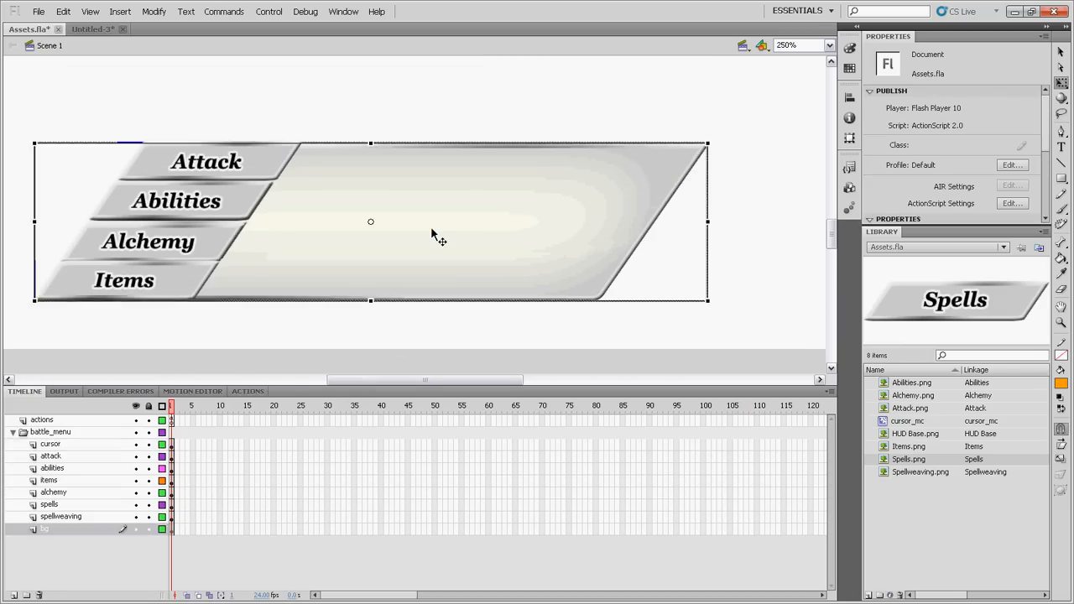
click(383, 337)
click(245, 176)
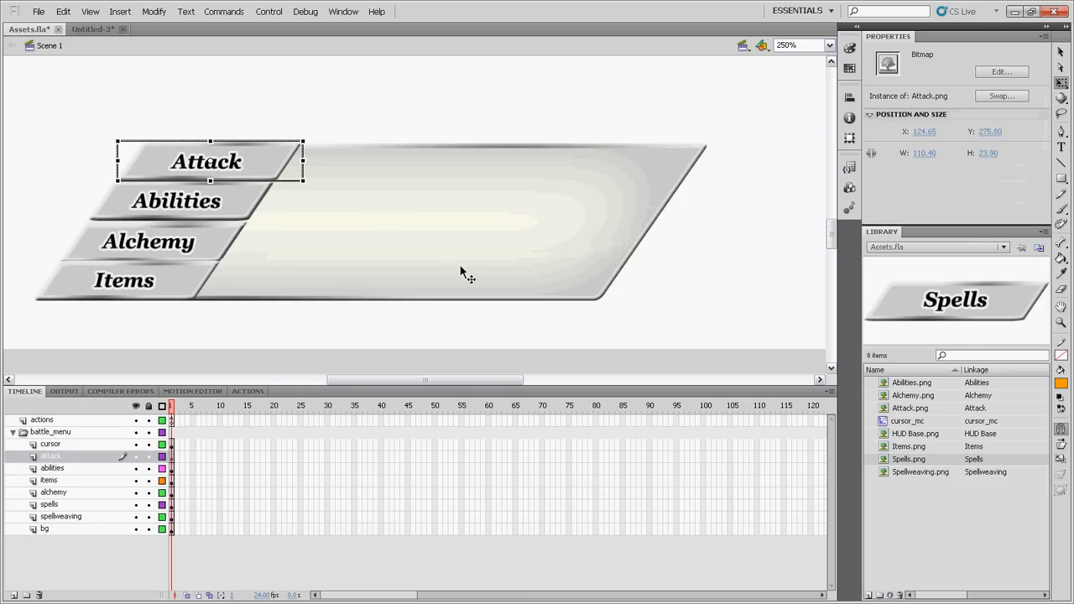
key(F8)
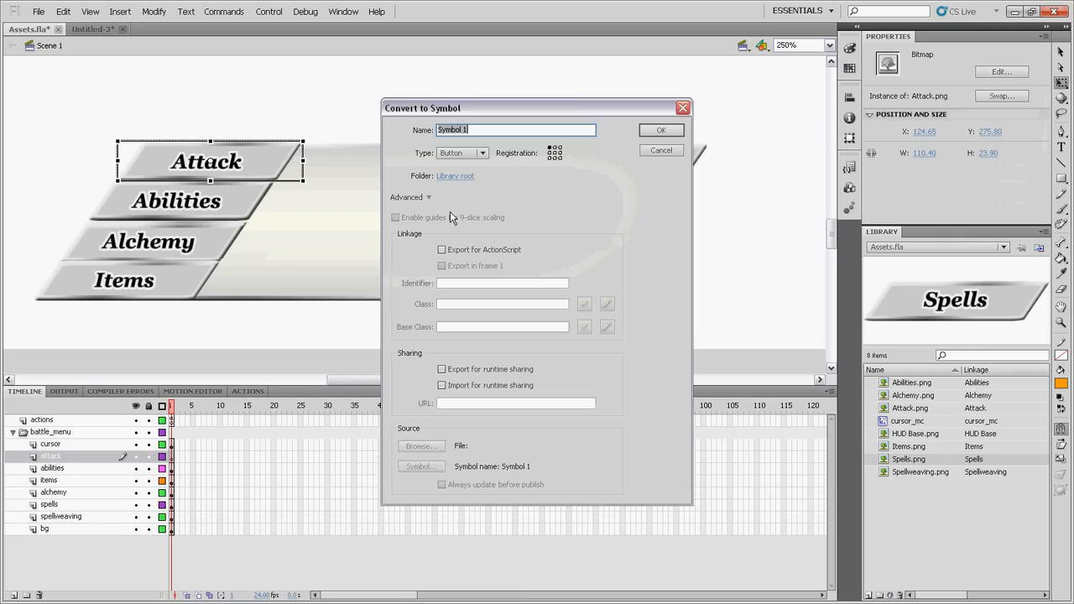
drag(470, 105, 374, 166)
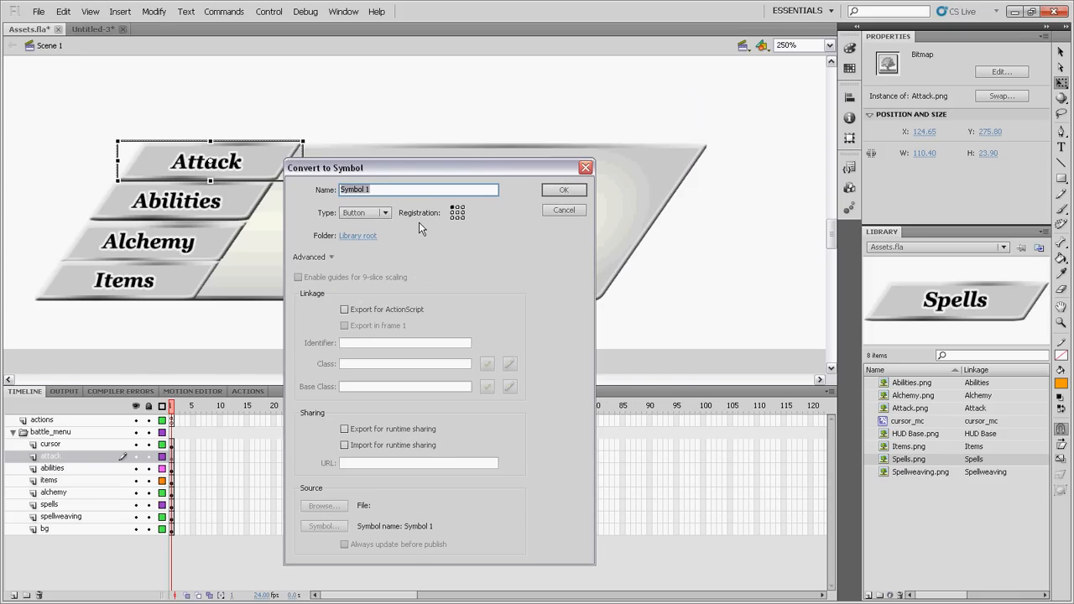
text(attack_btn)
click(407, 310)
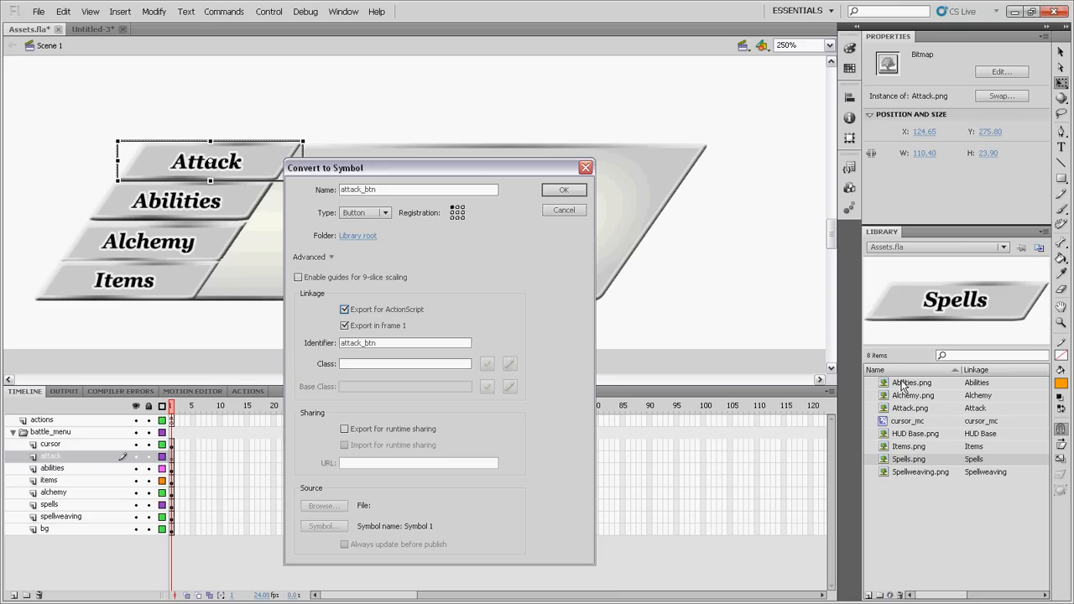
click(561, 191)
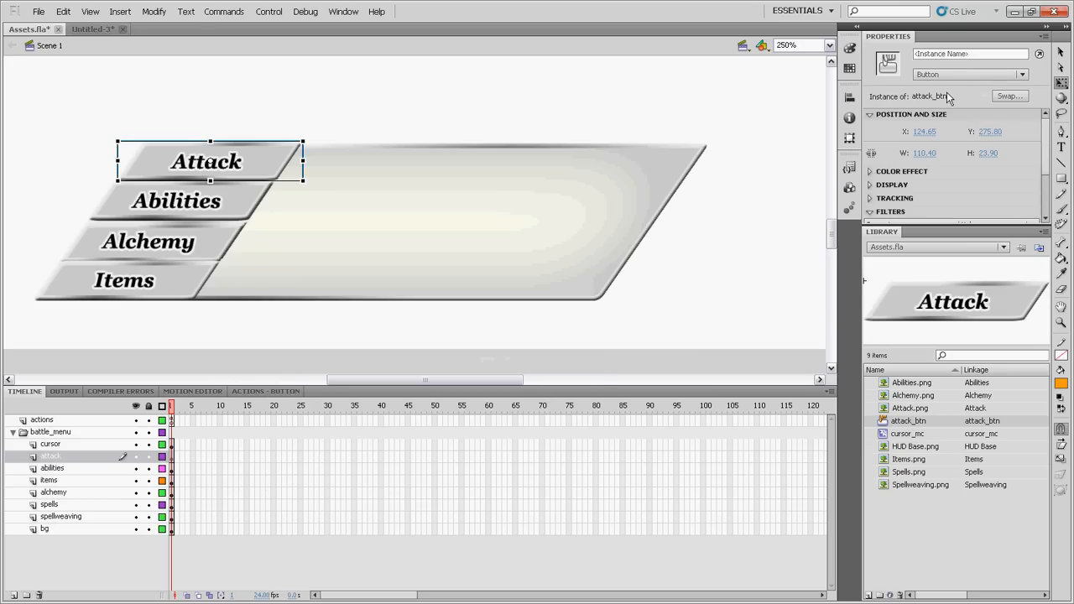
- Give the Attack button the instance name attack_btn
click(964, 54)
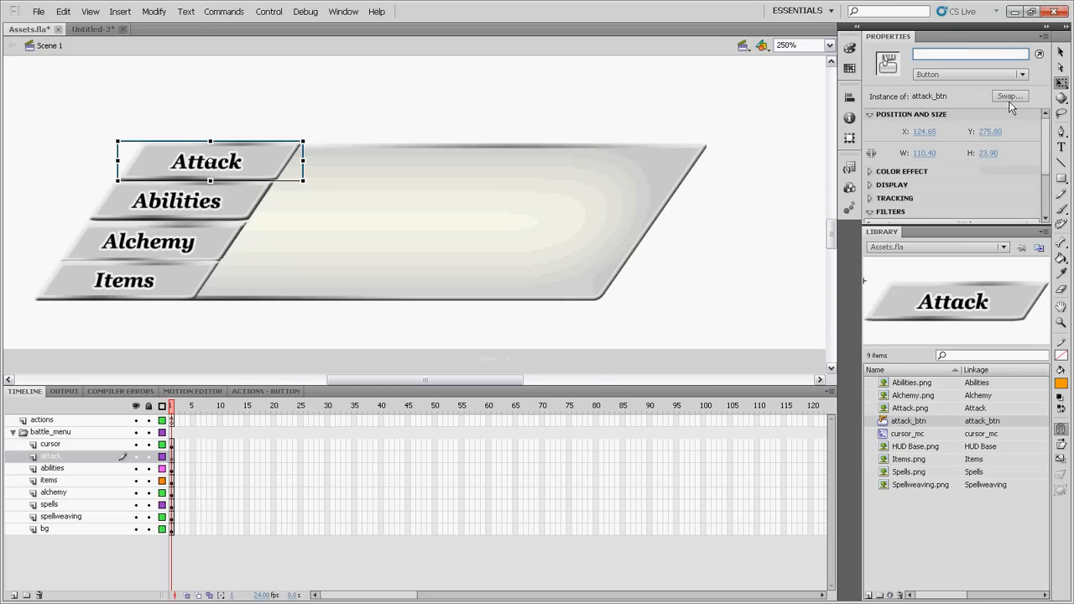
text(attack_btn)
double_click(986, 54)
click(995, 55)
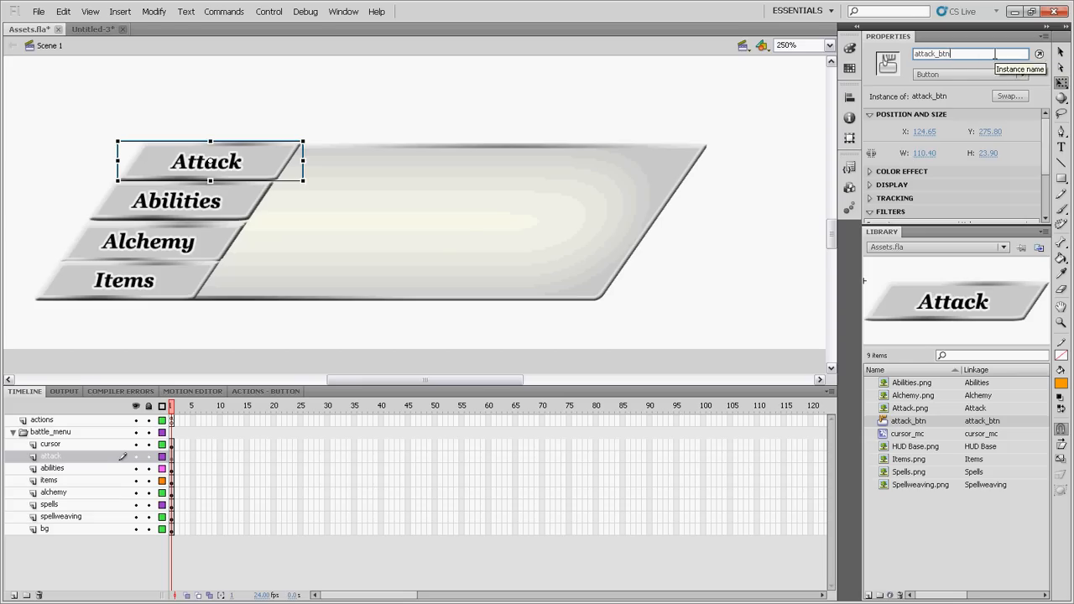
- Convert the Abilities bitmap to a button symbol named abilities_btn, exported for ActionScript in frame 1
click(222, 207)
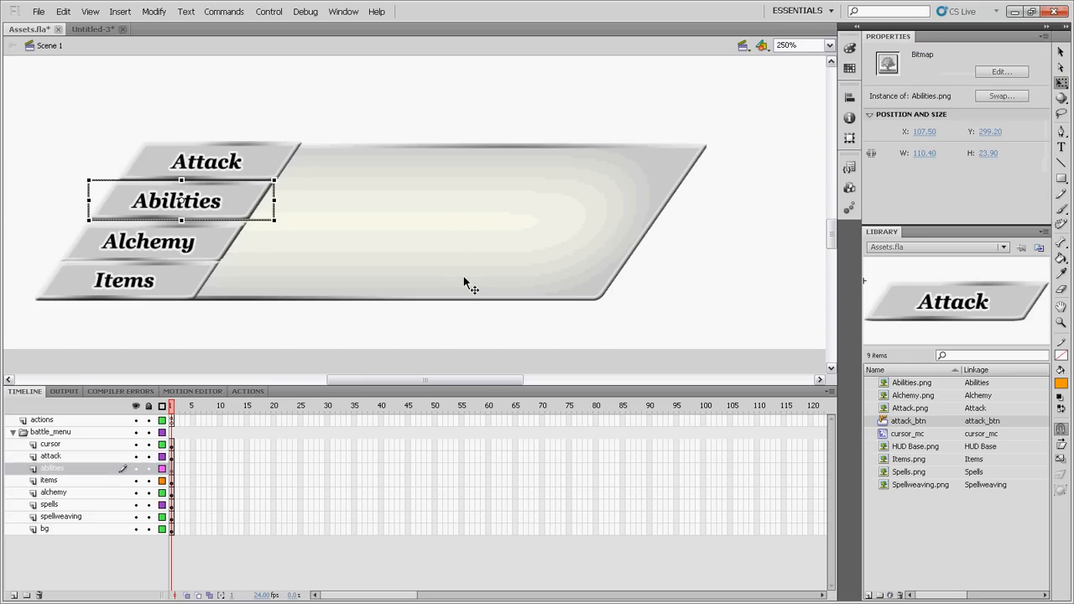
key(F8)
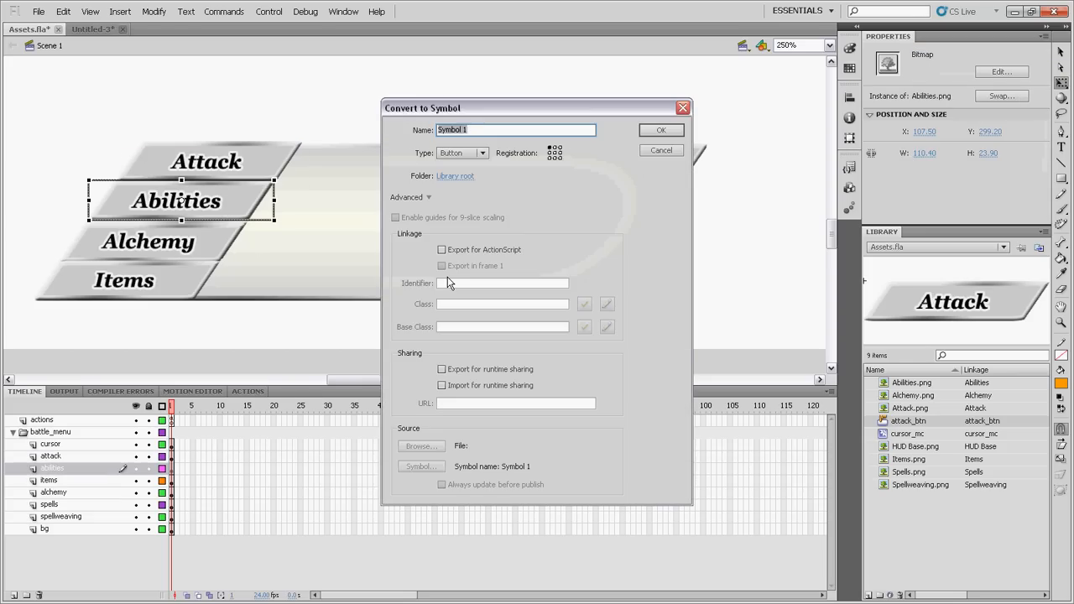
text(abilities_btn)
click(483, 250)
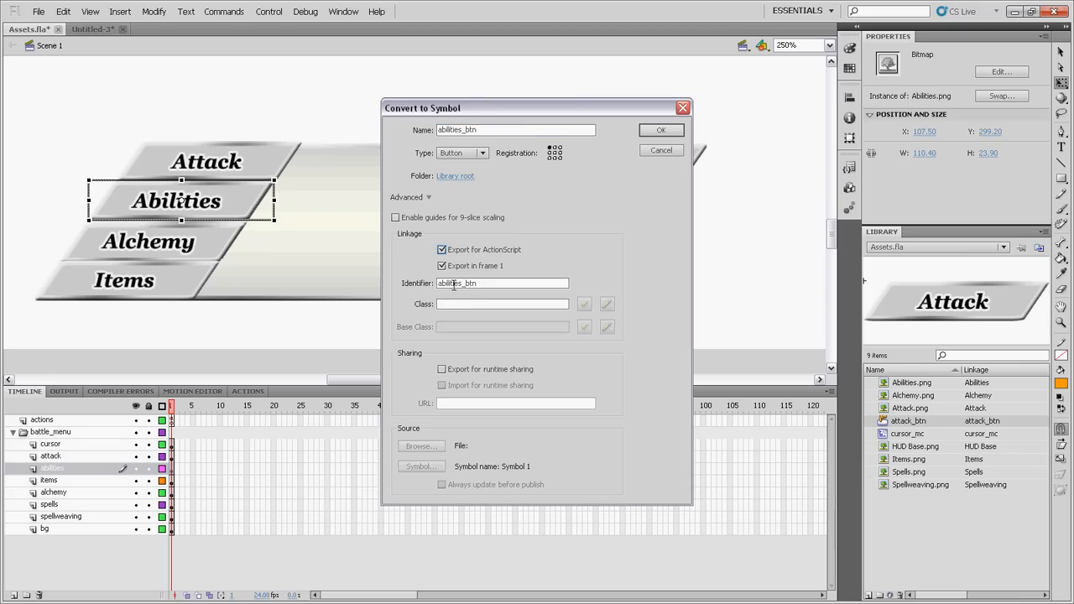
click(646, 133)
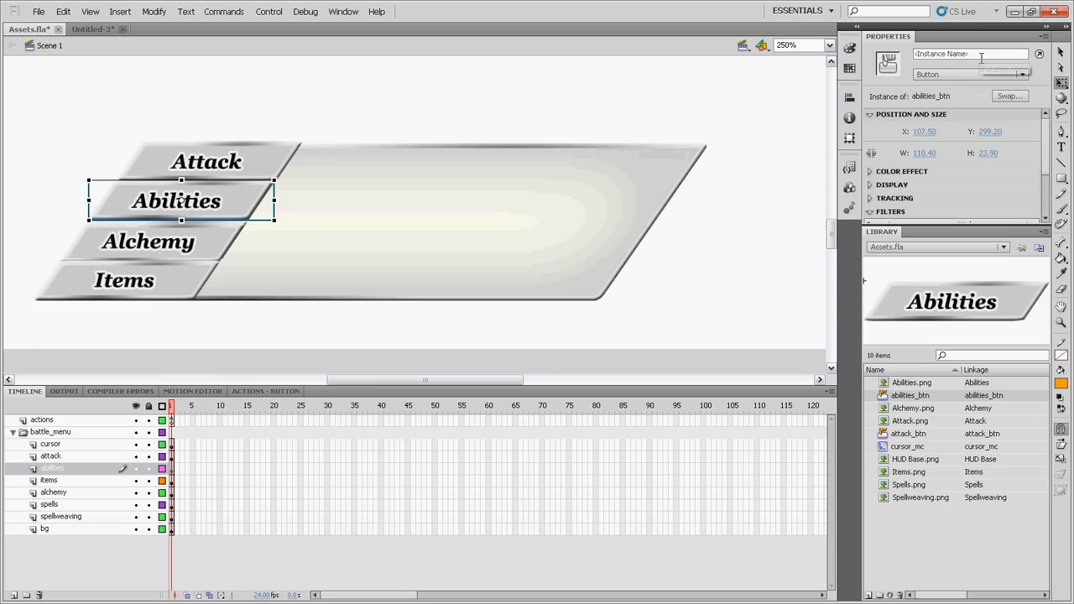
- Give the Abilities button the instance name abilities_btn
click(980, 58)
text(abilti)
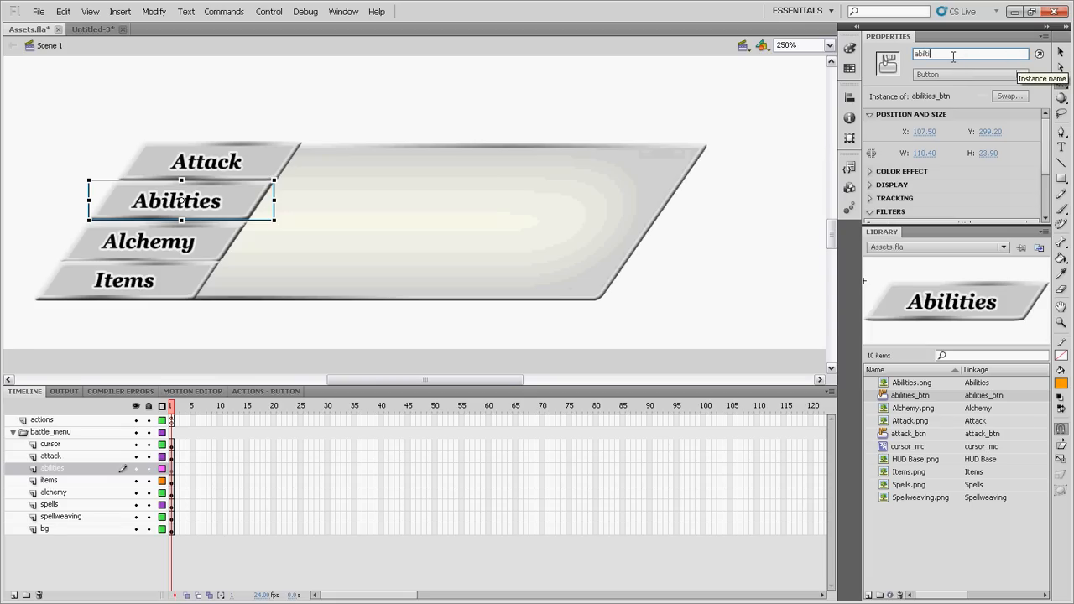
key(BackSpace)
key(BackSpace)
key(BackSpace)
key(BackSpace)
text(ilities_btn)
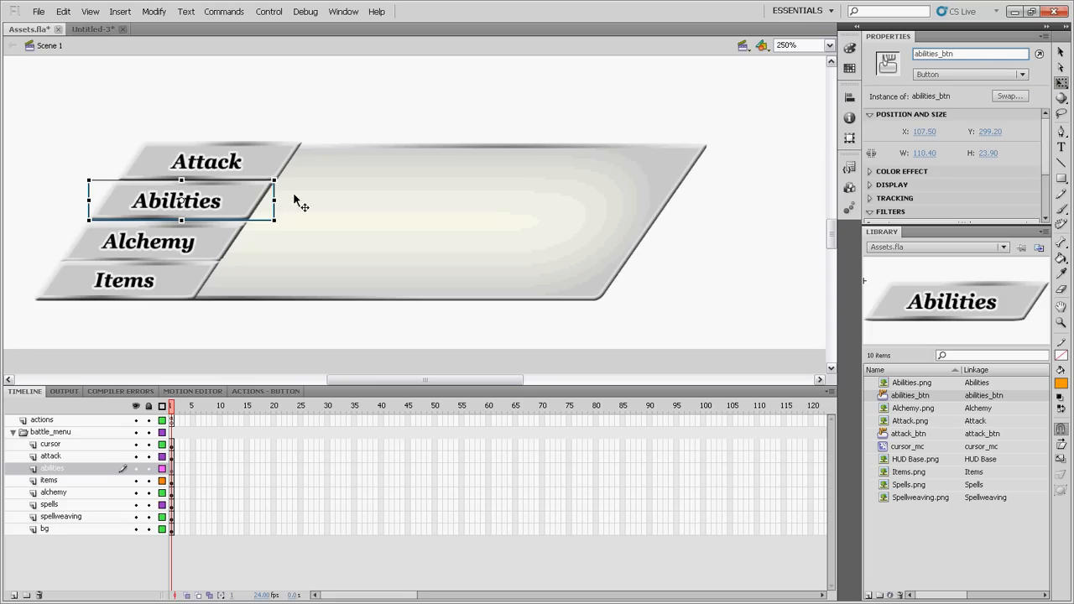
- Convert the Alchemy bitmap to a button symbol named alchemy_btn, exported for ActionScript in frame 1, and give it the same instance name
click(222, 256)
key(F8)
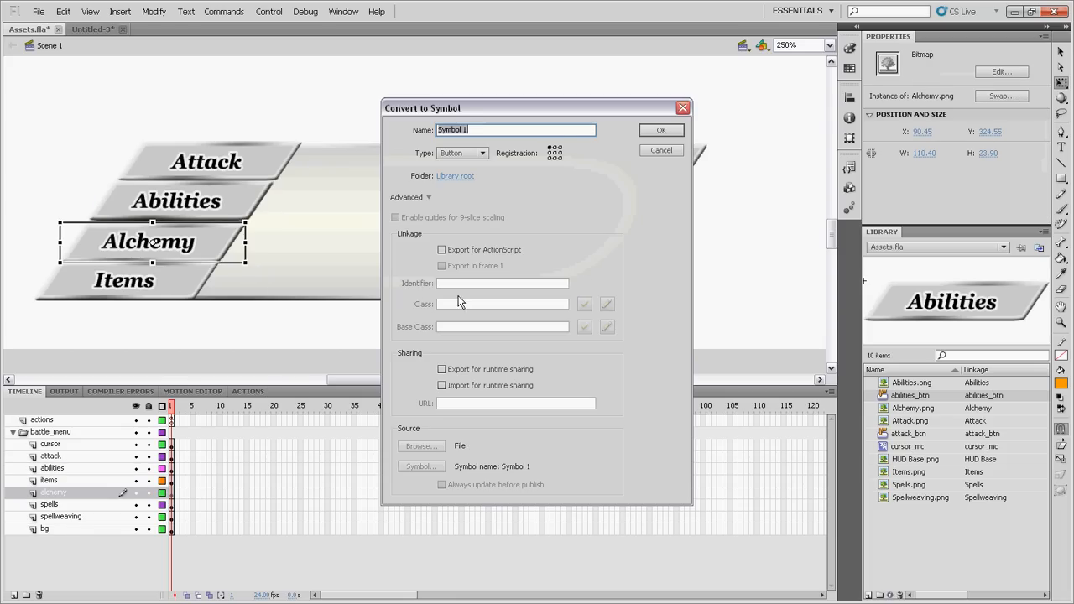
text(alchemy_btn)
click(494, 250)
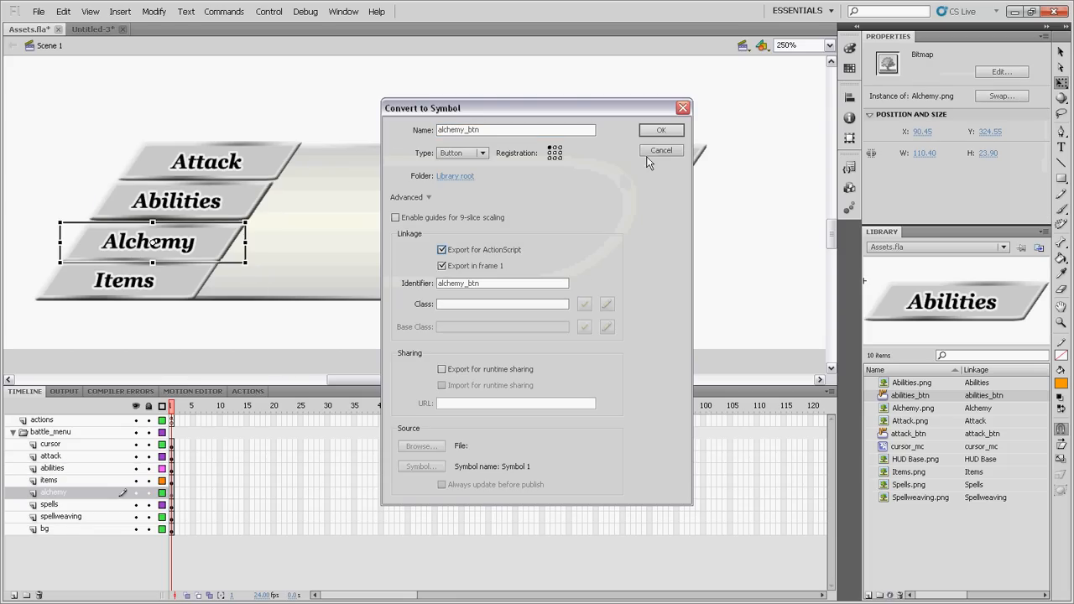
click(670, 133)
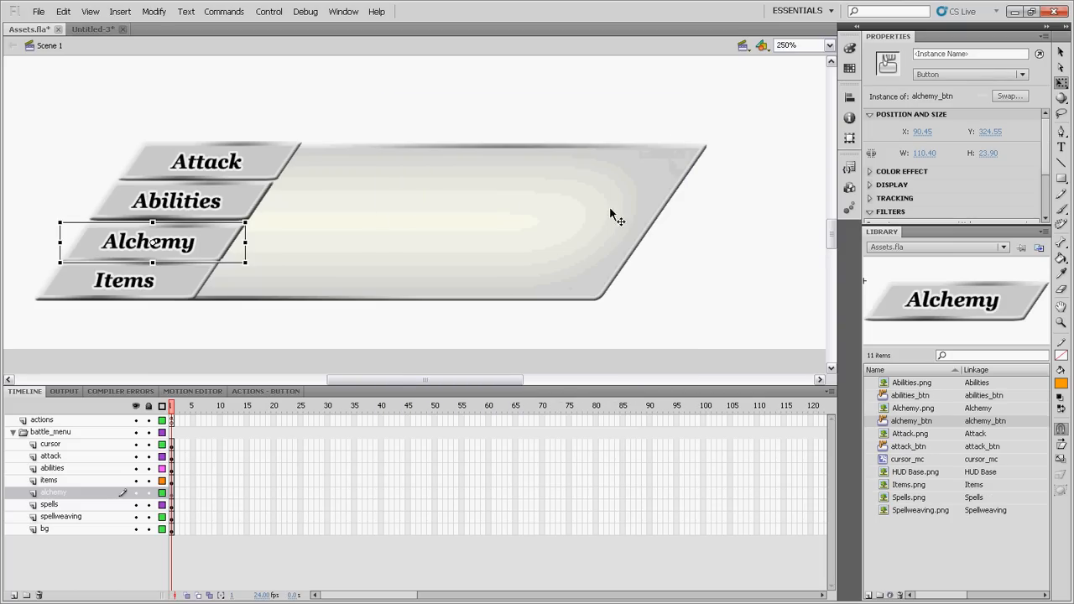
click(948, 54)
text(alchemy_btn)
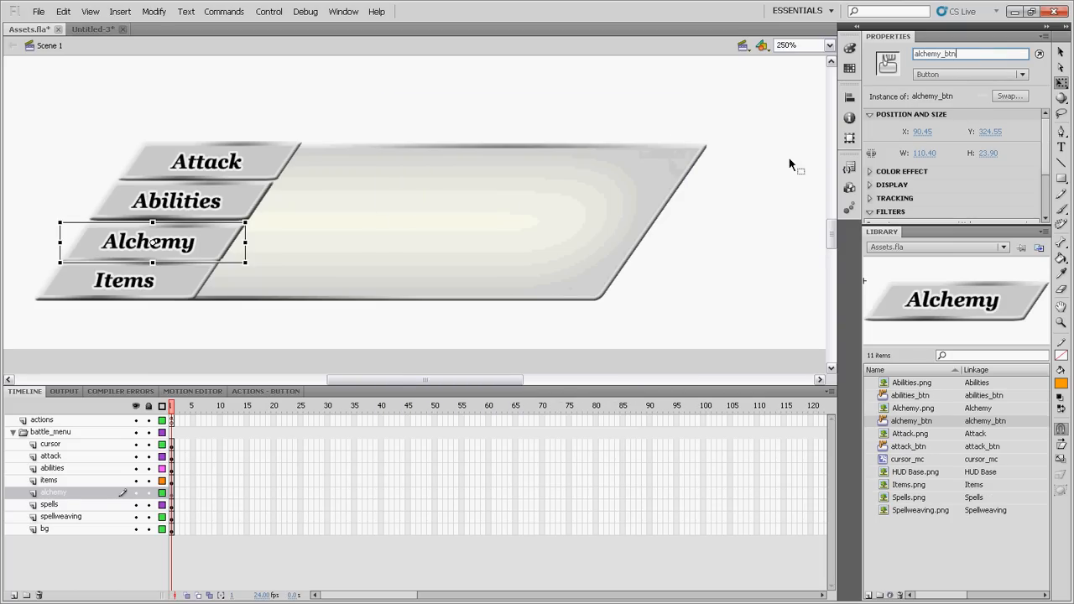
- Convert the Items bitmap to a button symbol named items_btn, exported for ActionScript in frame 1
click(158, 282)
key(F8)
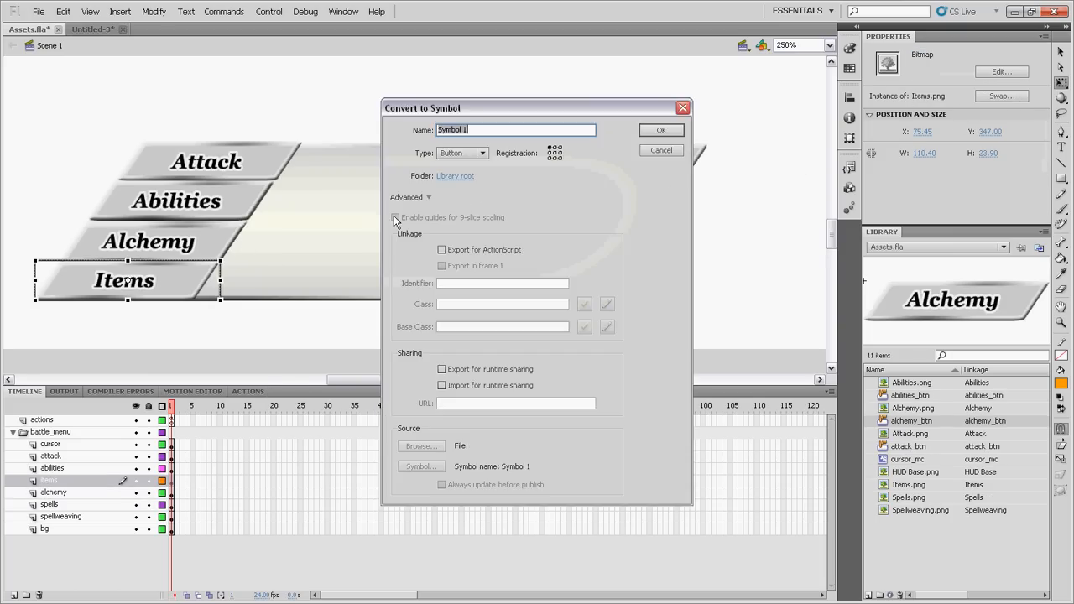
key(BackSpace)
text(items_bn)
key(BackSpace)
text(tn)
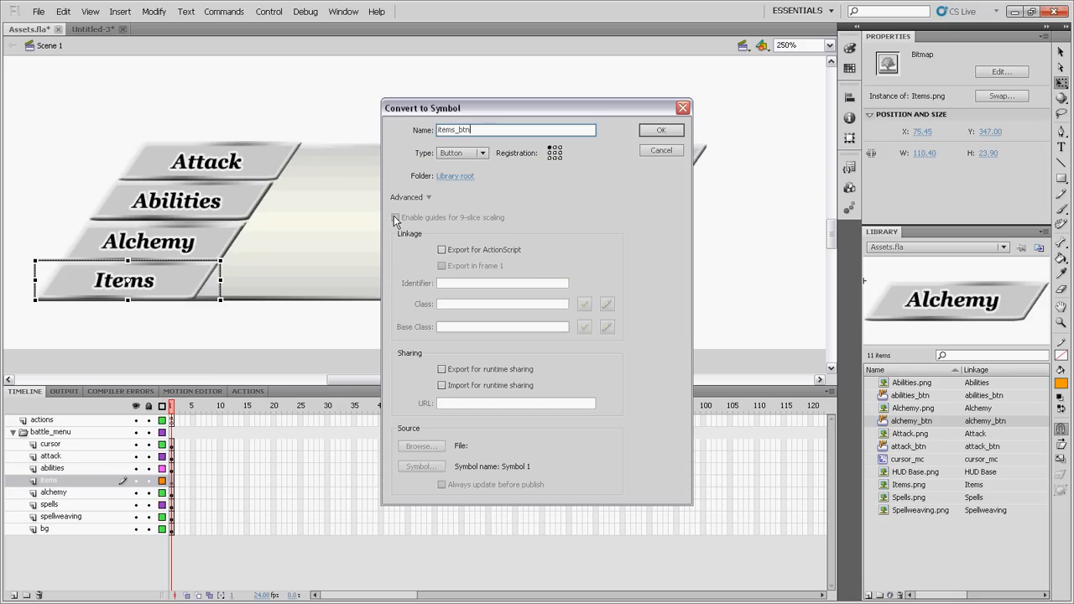
click(453, 250)
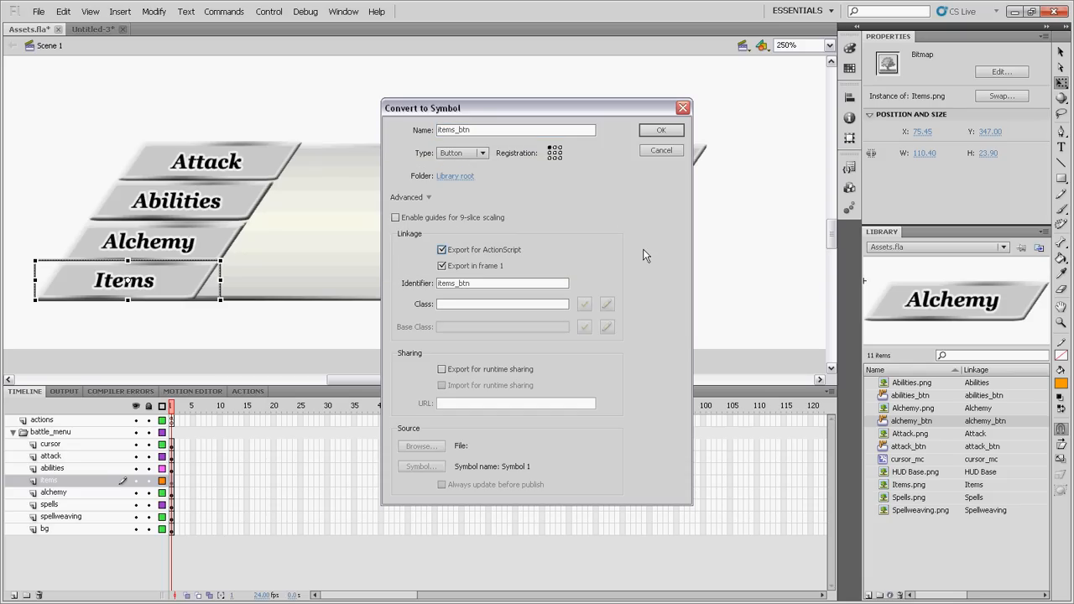
click(662, 134)
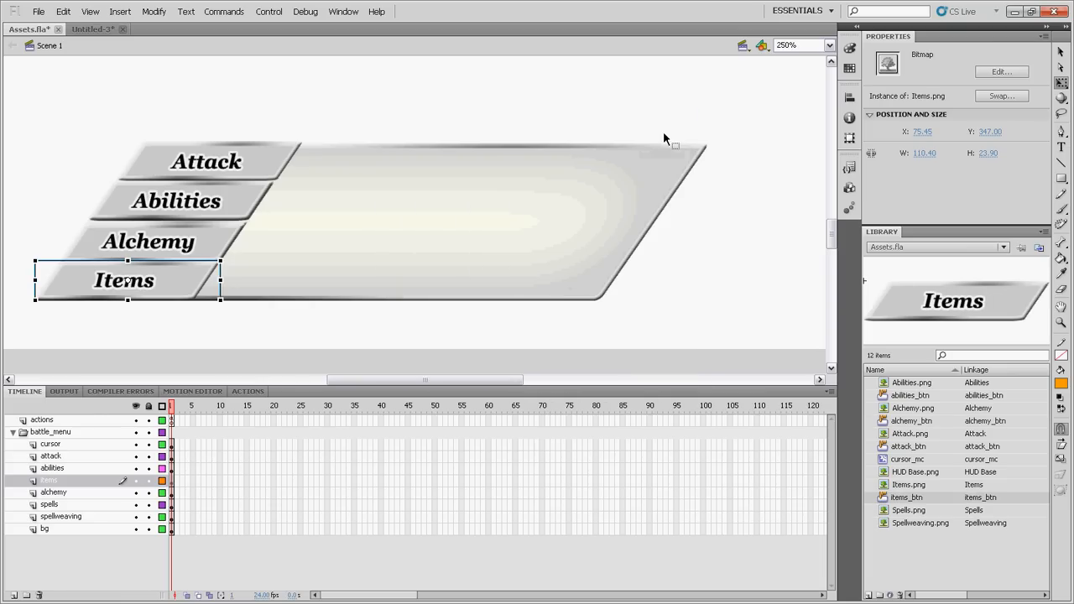
- Give the Items button the instance name items_btn
text(item_btn)
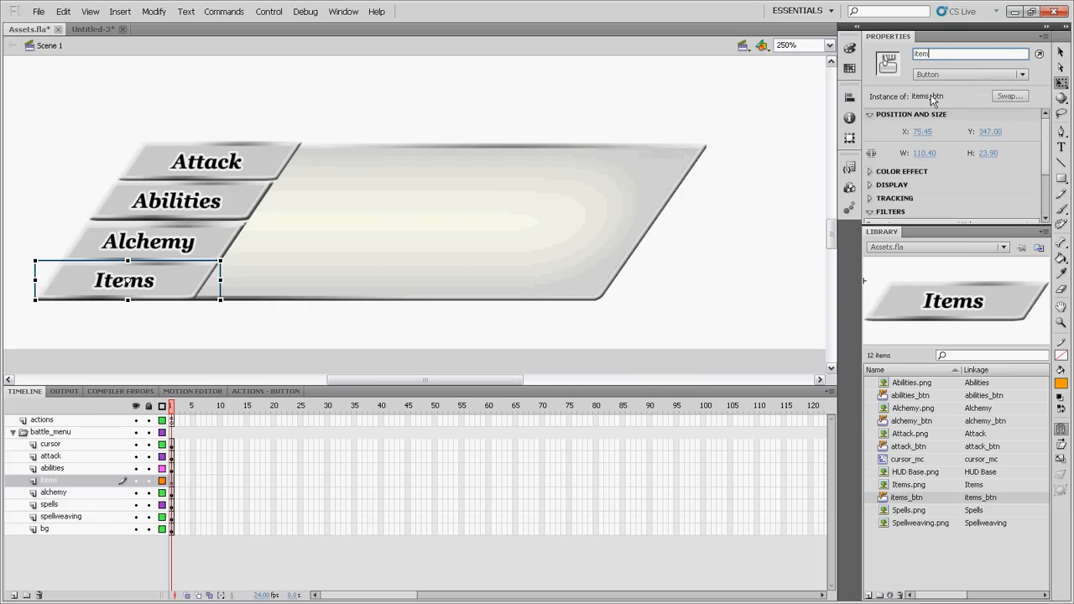
key(Left)
key(Left)
key(Left)
key(Left)
text(s)
key(Return)
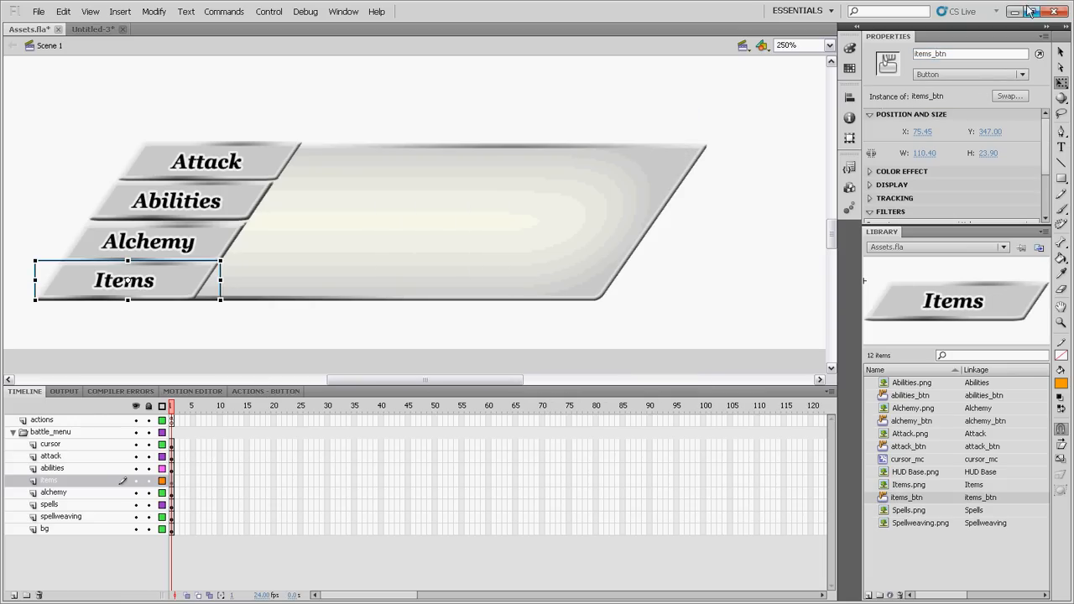
- Hide the abilities layer and select the Spells bitmap beneath it
click(199, 204)
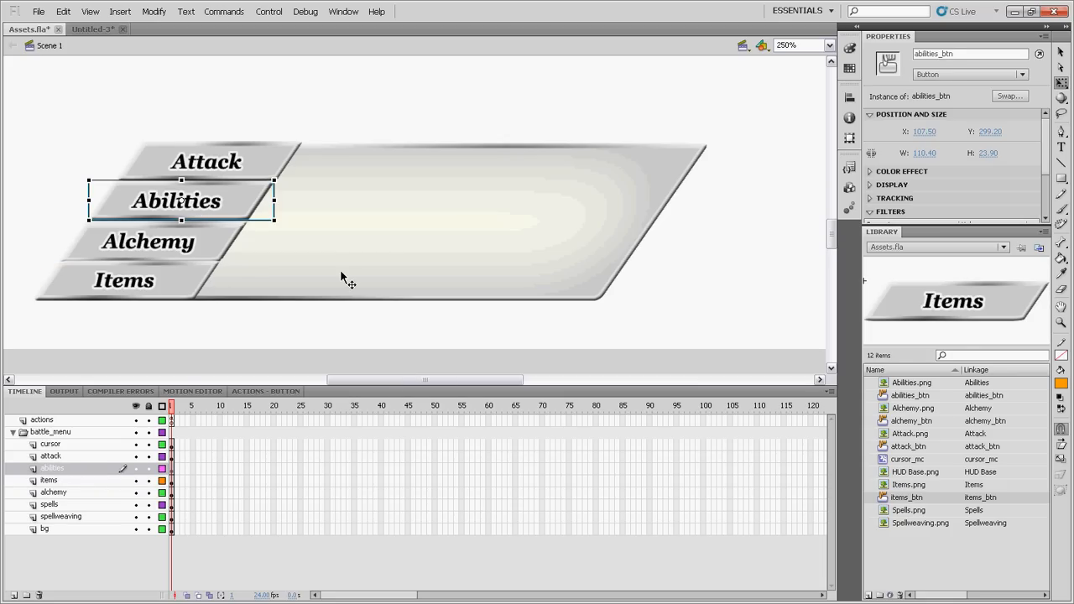
click(135, 468)
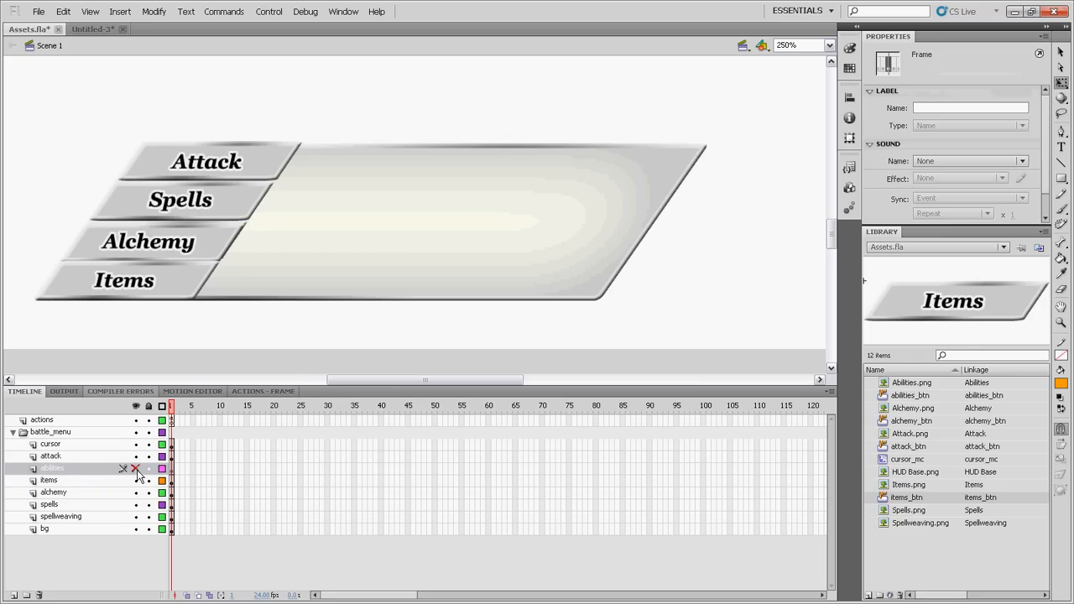
click(217, 211)
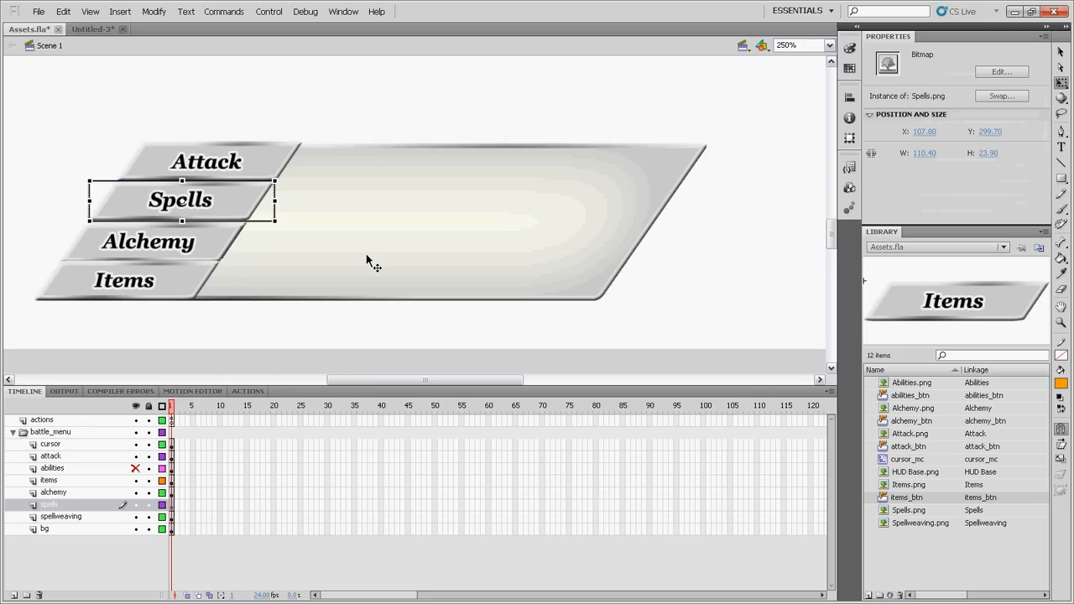
- Convert the Spells bitmap to a button symbol named spells_btn, exported for ActionScript in frame 1
key(F8)
text(spells_b)
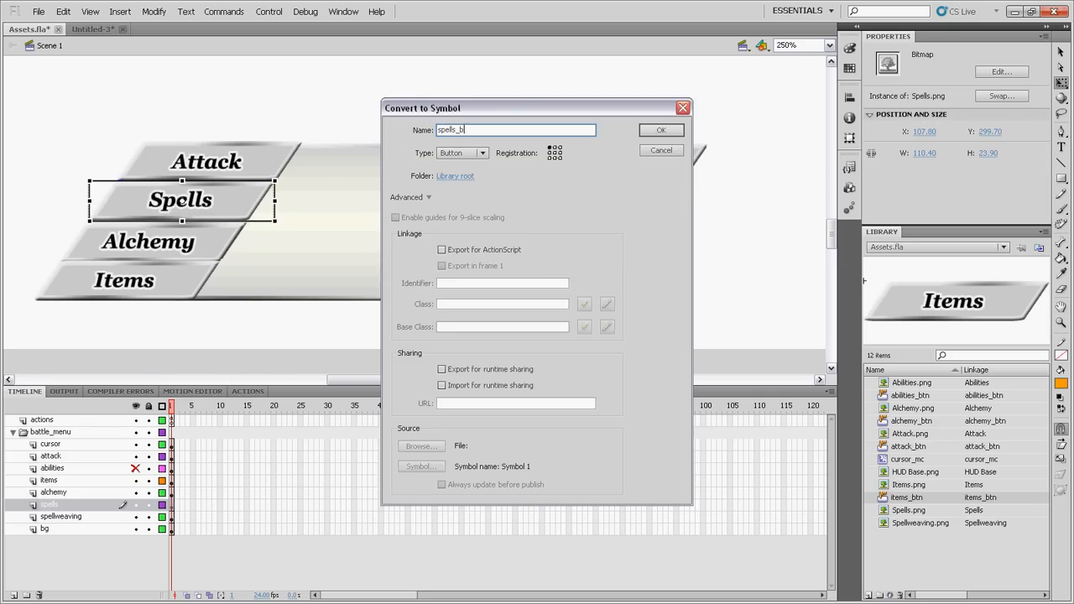
text(tn)
click(441, 249)
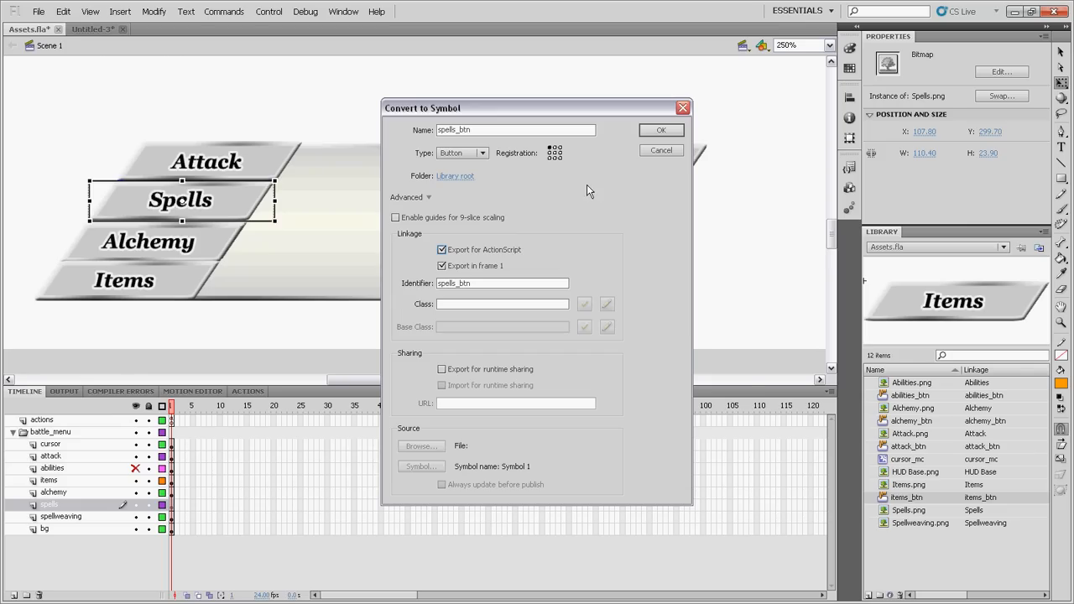
click(661, 132)
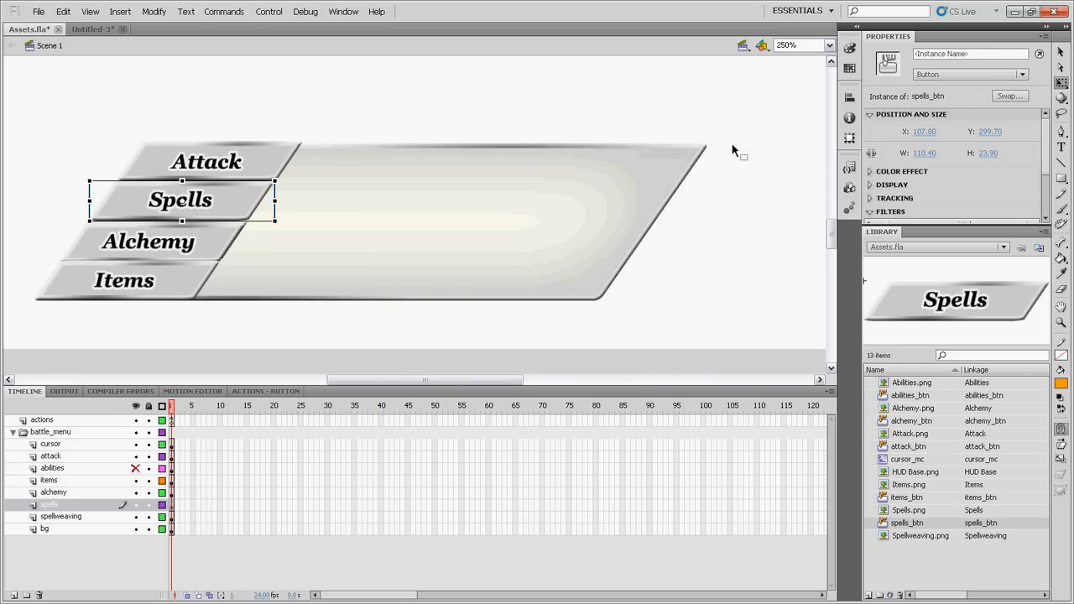
- Give the Spells button the instance name spells_btn
click(990, 52)
text(spe)
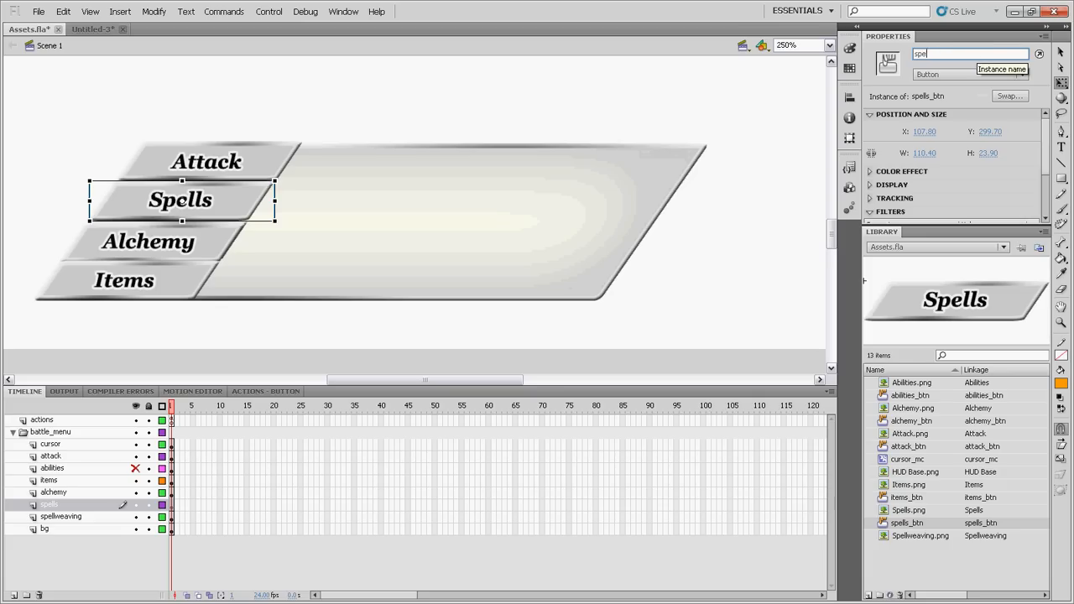
text(lls_Btn)
key(BackSpace)
text(btn)
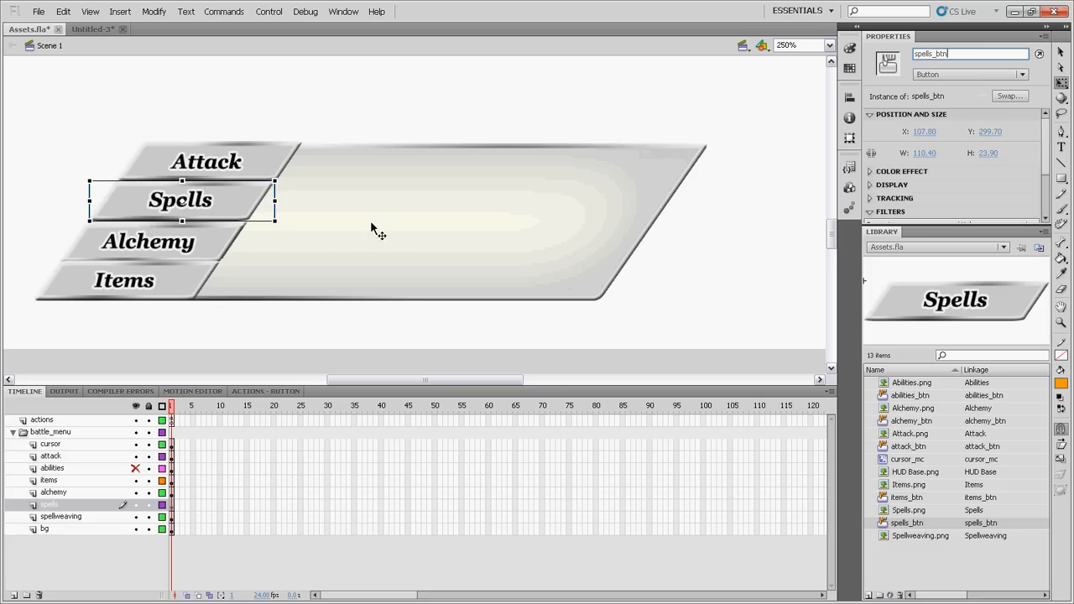
- Hide the alchemy layer and select the Spellweaving bitmap beneath it
click(213, 250)
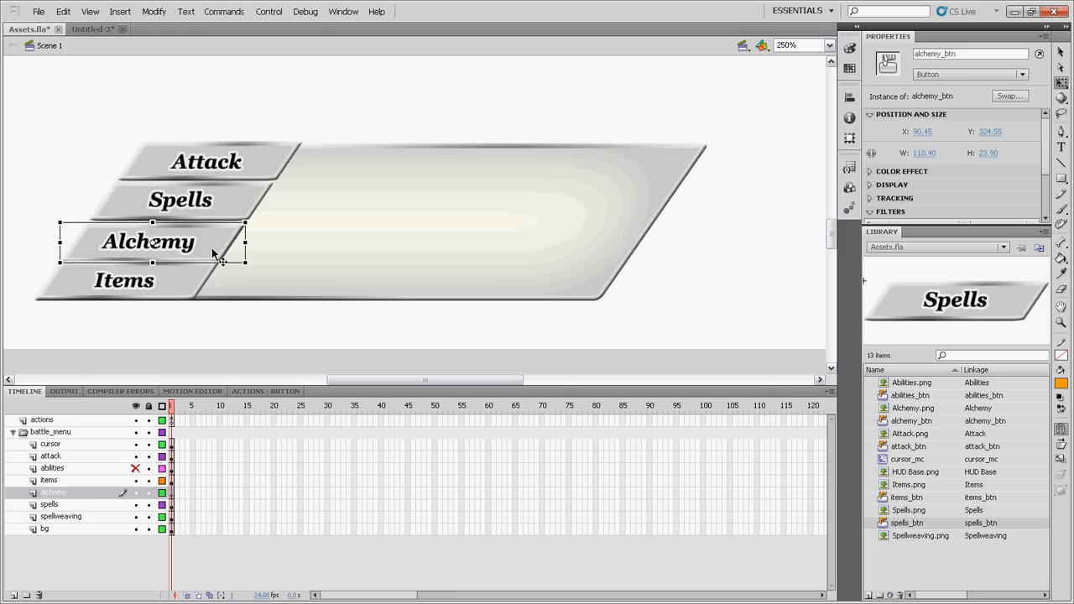
click(136, 492)
click(192, 242)
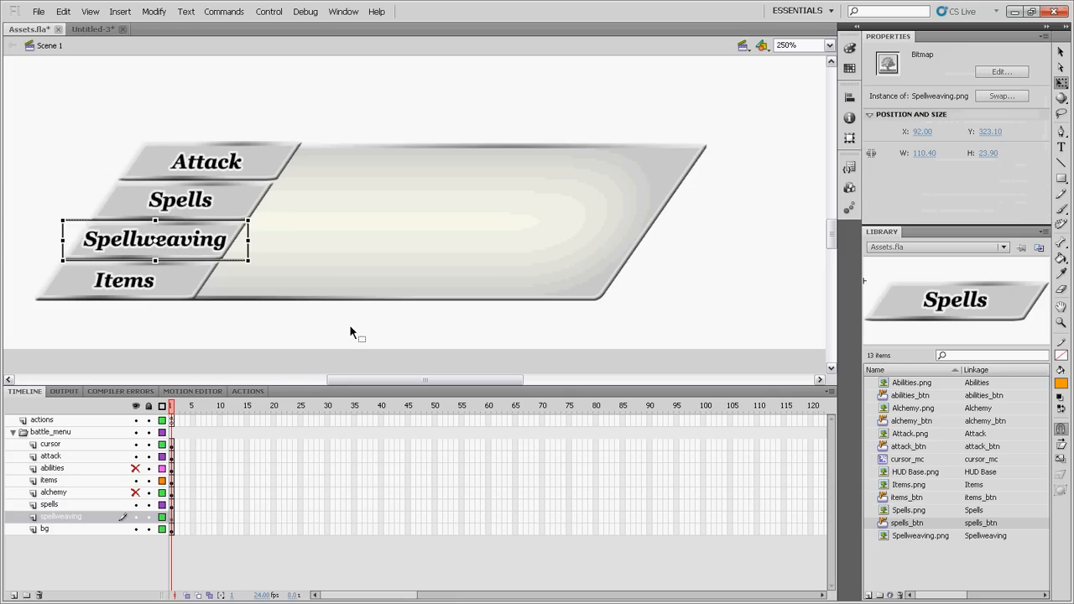
- Convert the Spellweaving bitmap to a button symbol named spellweaving_btn, exported for ActionScript in frame 1, and give it the same instance name
key(F8)
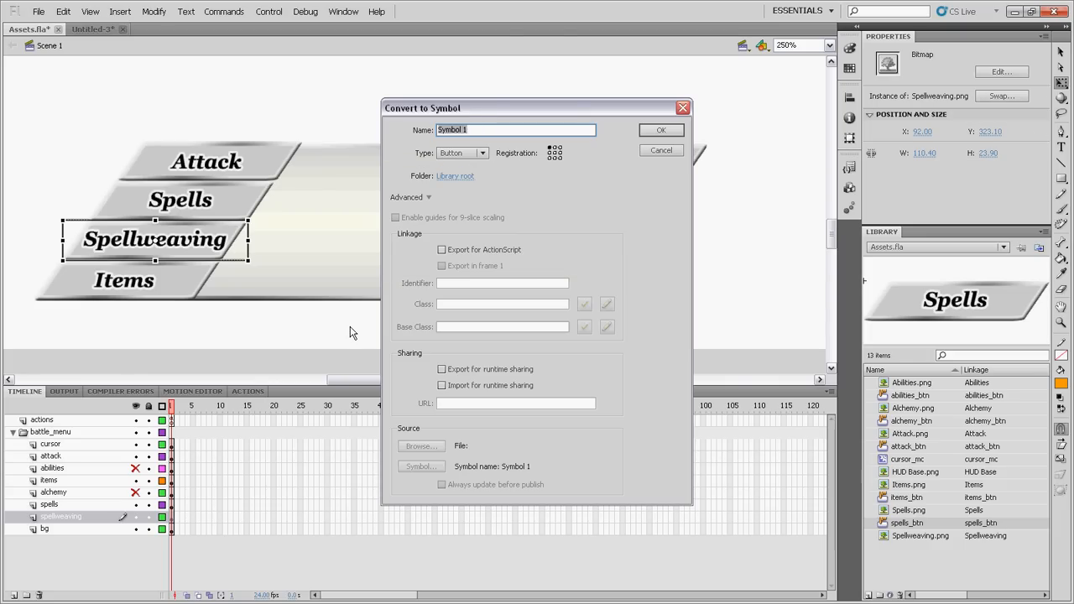
text(spellwae)
key(BackSpace)
key(BackSpace)
text(eaving_btn)
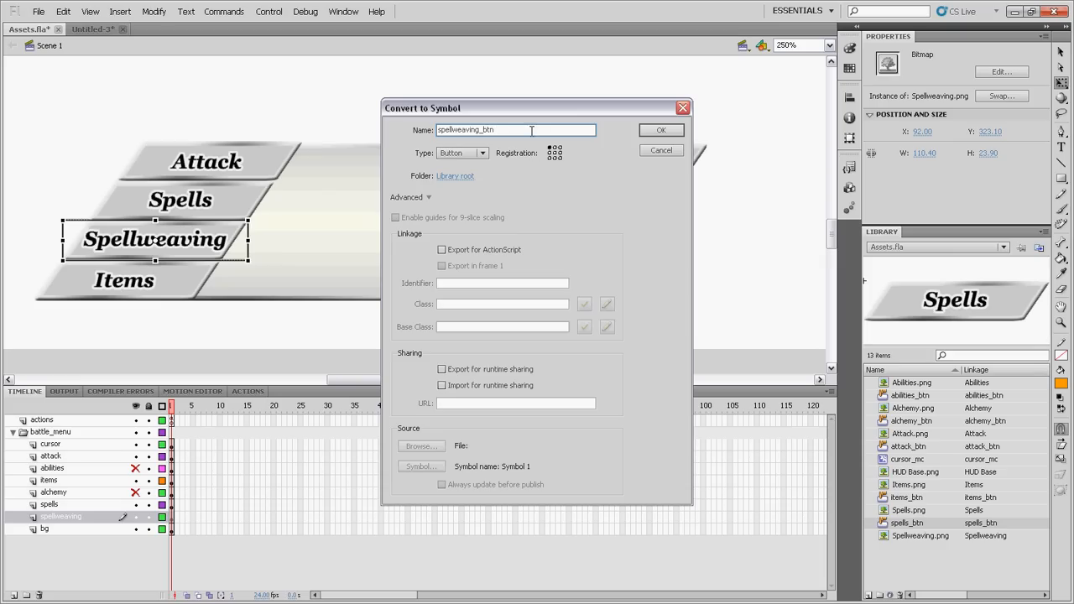
drag(531, 130, 372, 141)
key(ctrl+c)
click(464, 250)
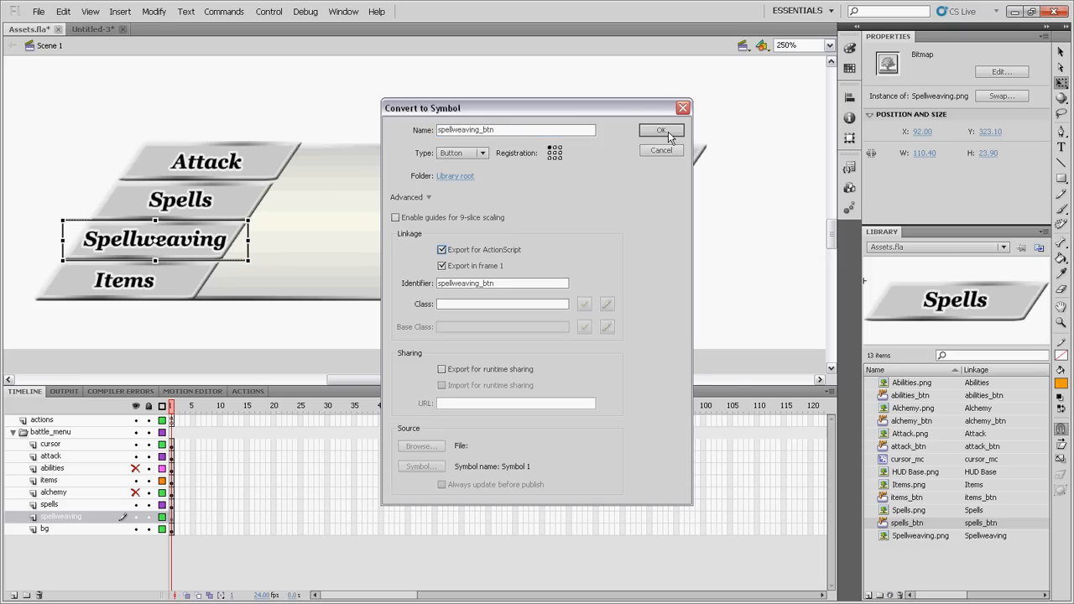
click(669, 132)
click(958, 57)
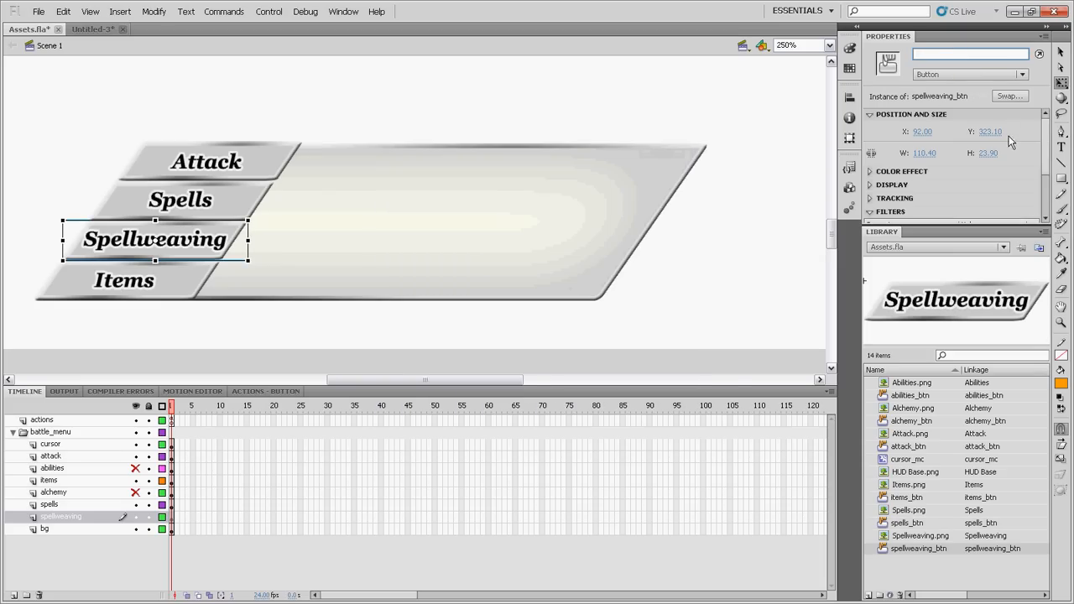
key(ctrl+v)
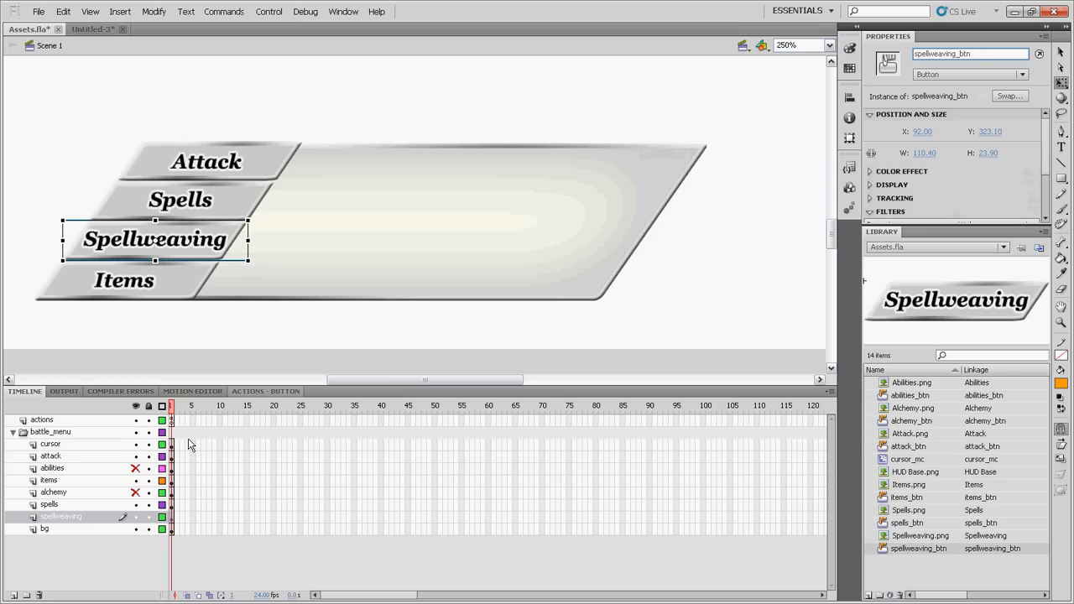
- Convert the HUD Base background bitmap to a button symbol named bg_mc, exported for ActionScript, and give it the instance name bg_mc
click(358, 283)
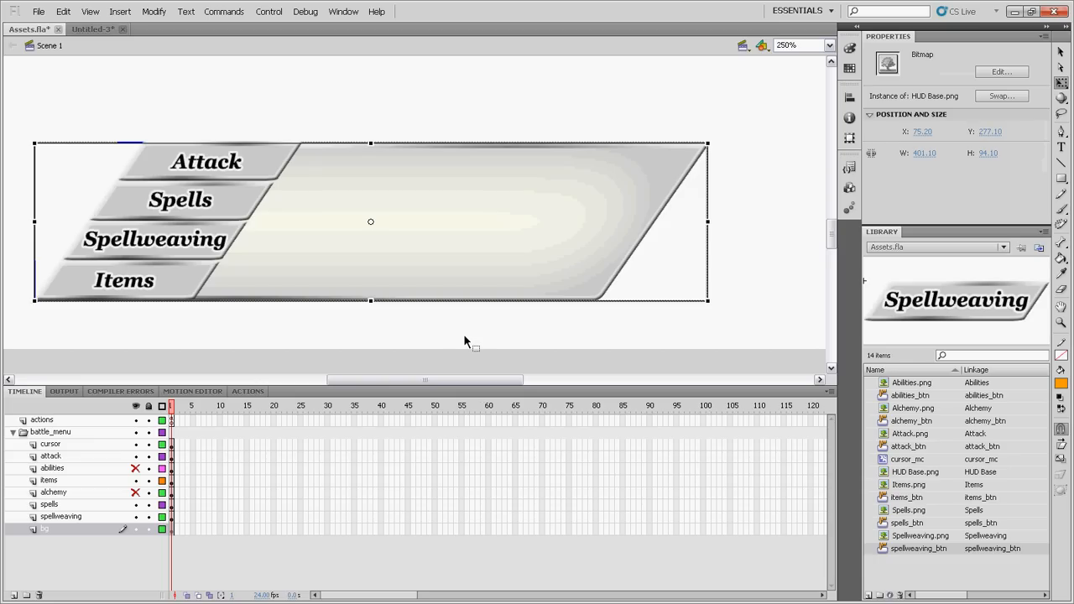
key(F8)
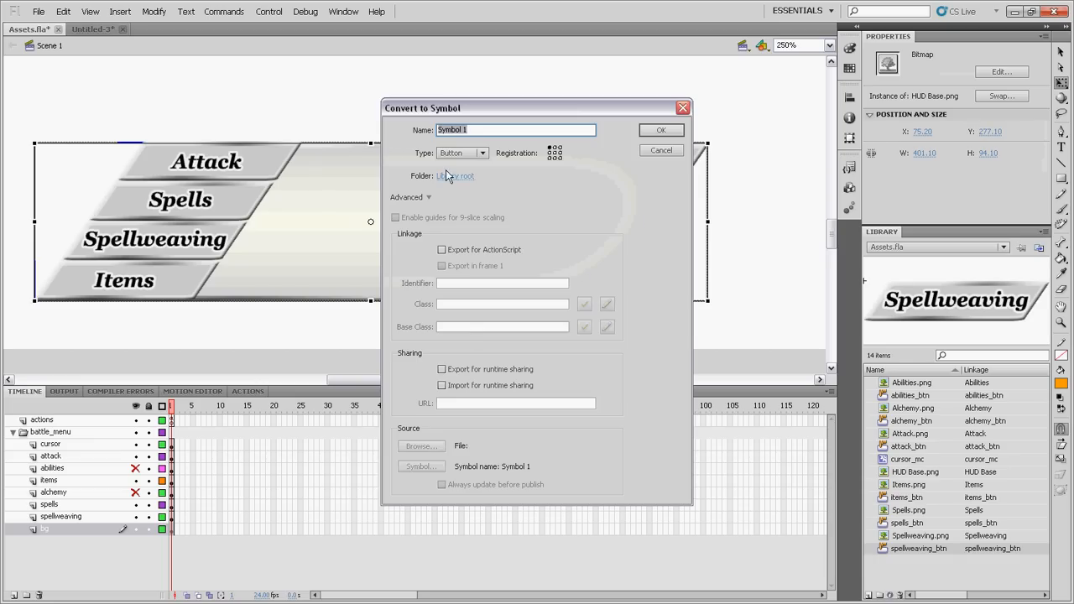
text(bg_mc)
click(460, 250)
click(661, 130)
click(970, 53)
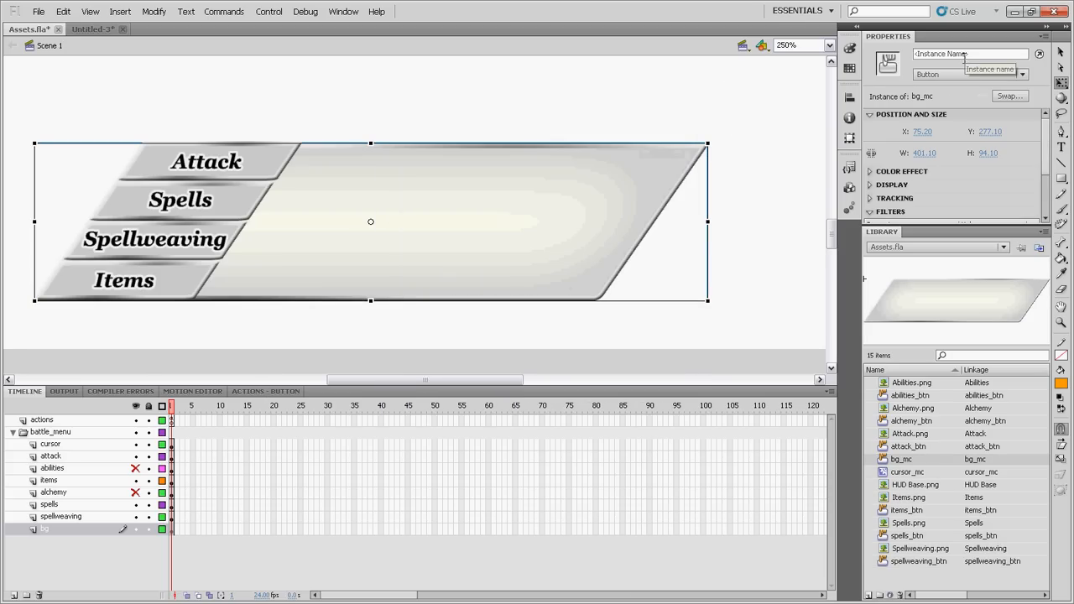
text(bg_mc)
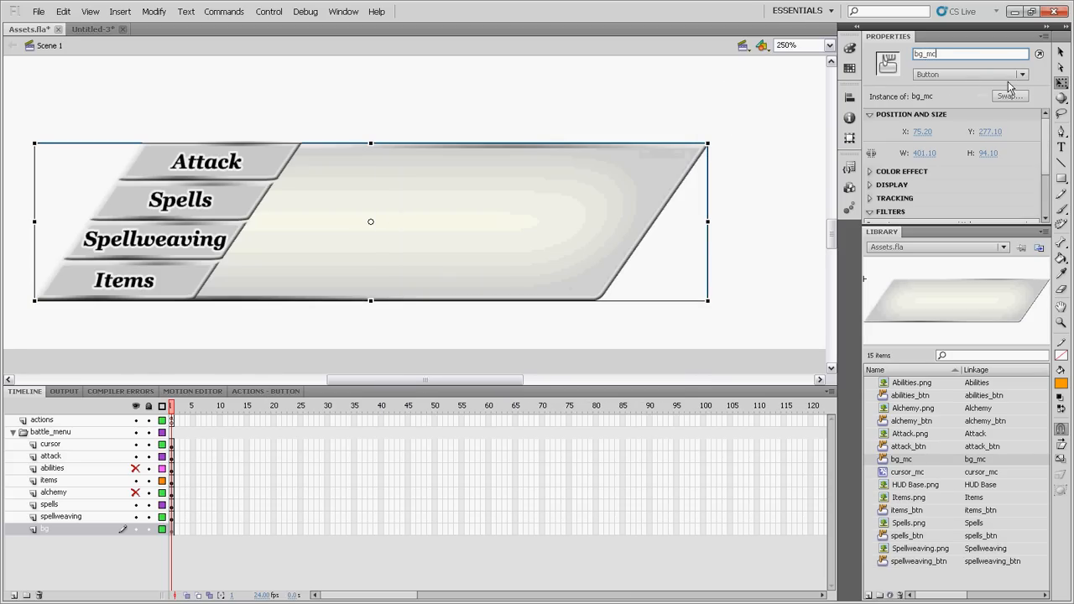
- Examine the assembled battle menu on the stage, checking the background, Attack and Spells instances
click(348, 338)
click(431, 275)
scroll(558, 322, up, 3)
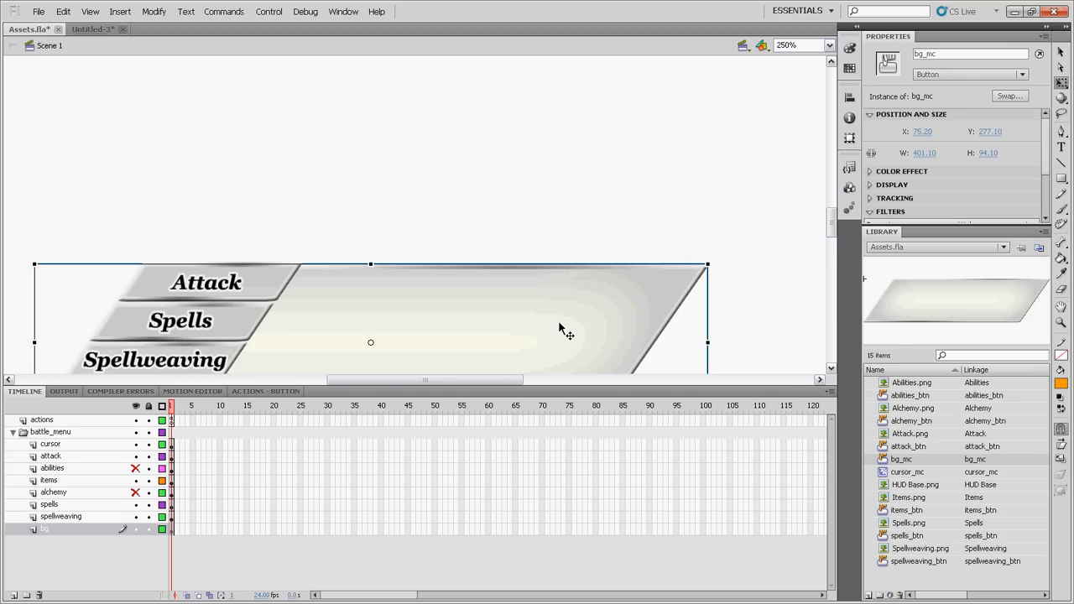
scroll(558, 311, up, 9)
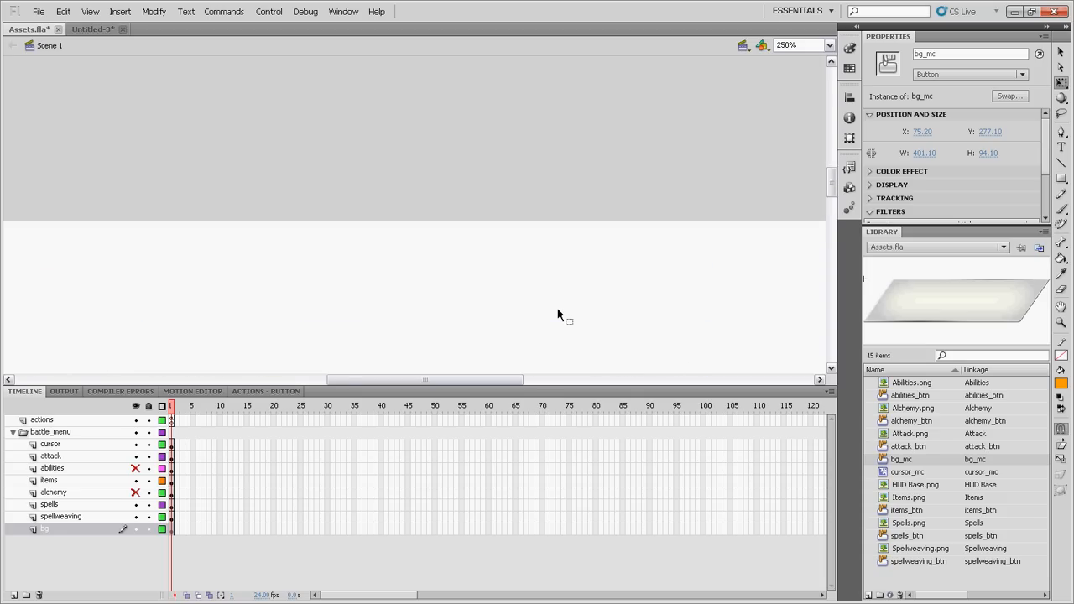
scroll(558, 309, down, 12)
scroll(557, 310, up, 2)
click(505, 307)
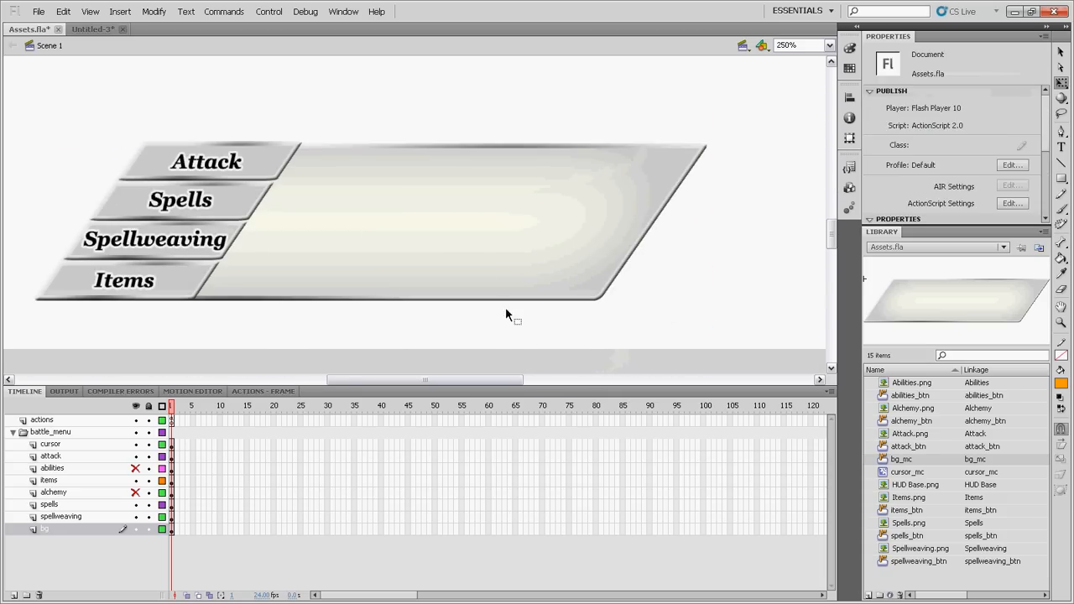
click(425, 270)
click(195, 176)
click(195, 202)
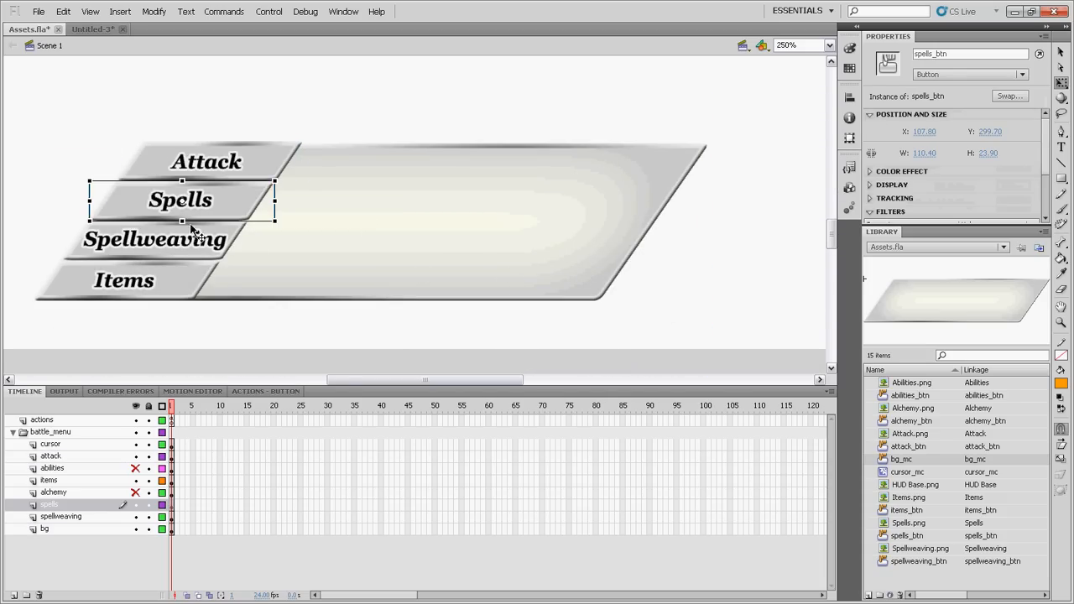
- Change the type of the bg_mc background instance to Movie Clip
click(194, 244)
click(172, 287)
click(410, 271)
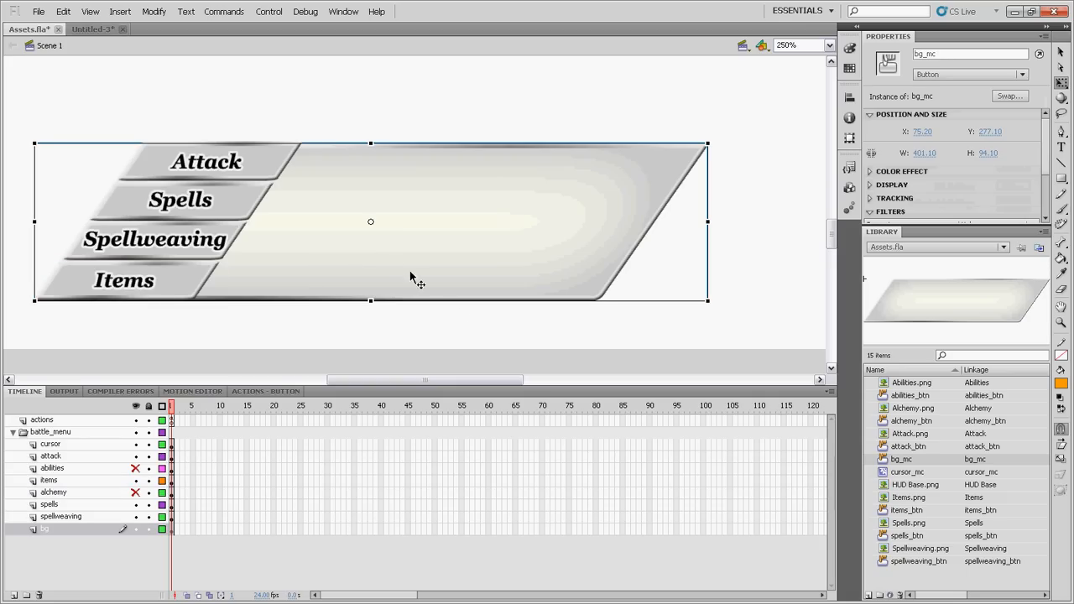
click(450, 328)
click(572, 264)
click(947, 77)
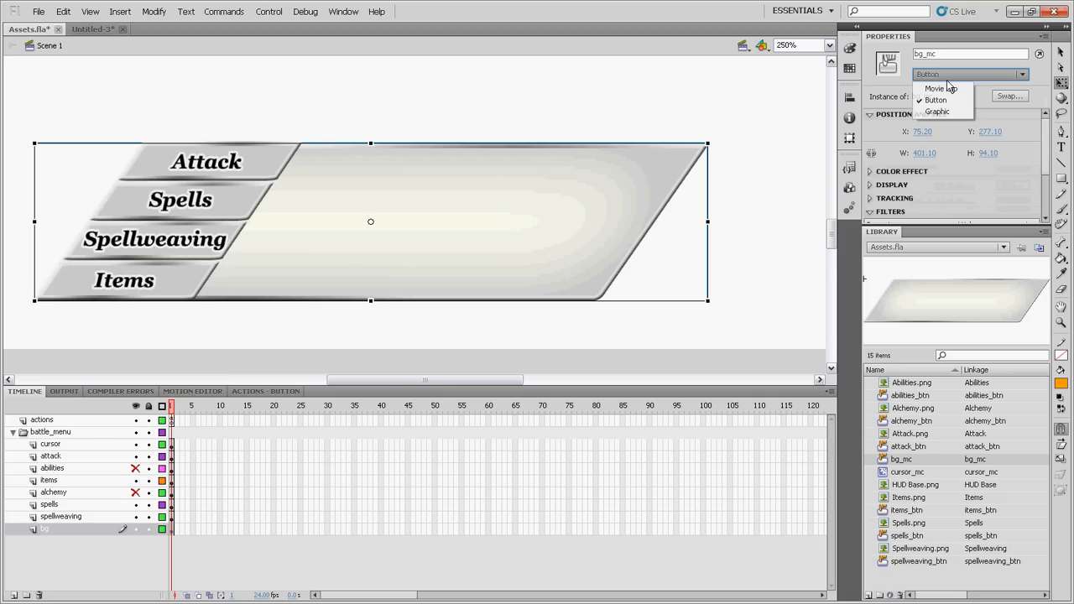
click(947, 89)
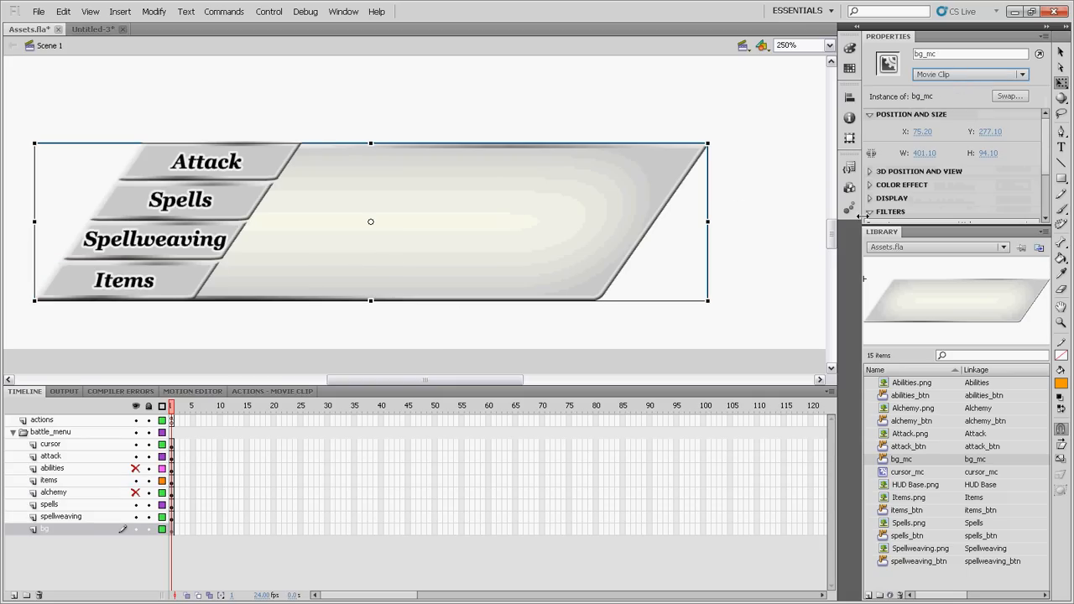
click(777, 242)
click(580, 240)
- Examine the library items one by one, checking the preview and linkage name of each bitmap and symbol
click(997, 395)
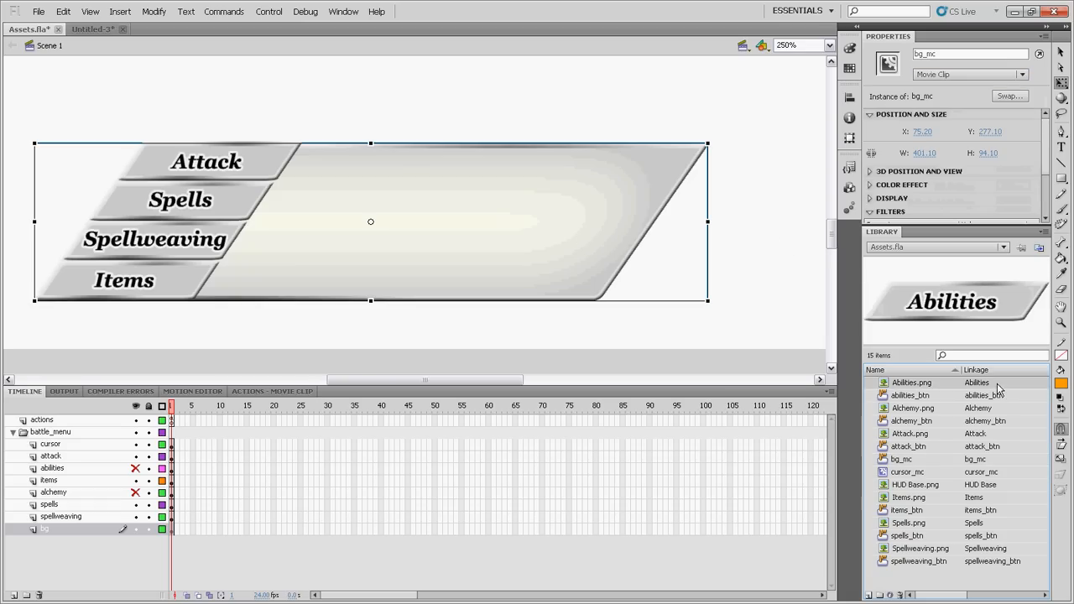
key(Down)
key(Up)
key(Up)
key(Down)
key(Down)
key(Down)
key(Down)
key(Down)
key(Down)
key(Down)
key(Down)
key(End)
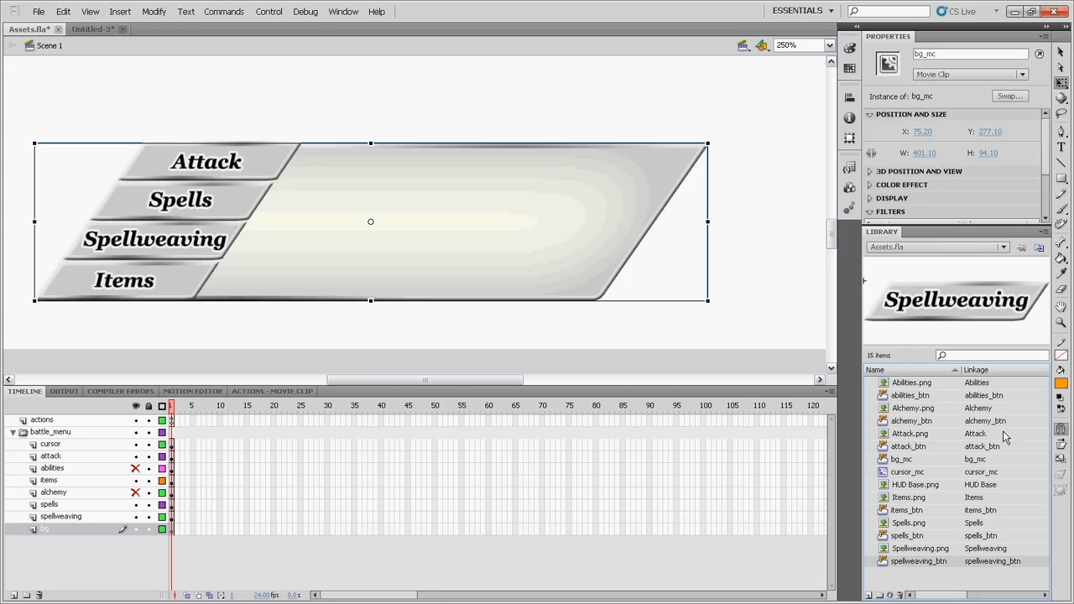
key(Up)
key(Up)
key(Up)
key(Up)
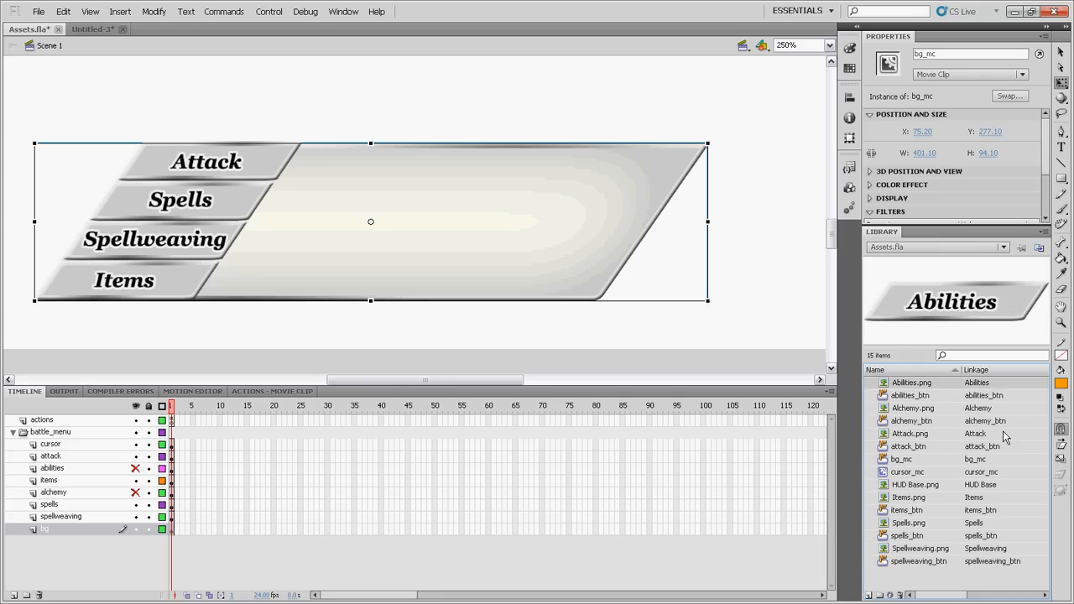
key(Down)
key(Down)
key(Down)
key(Down)
key(Down)
key(Down)
key(Down)
key(Down)
key(Down)
key(Down)
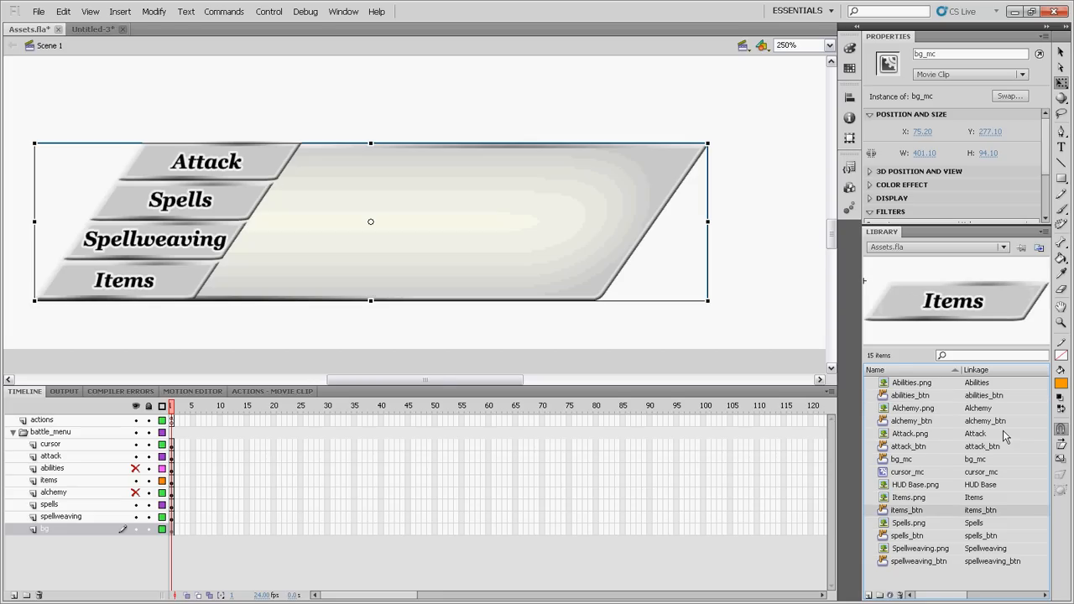
- Sort the library by name in descending order and check the linkage names of the listed bitmaps and buttons
click(902, 370)
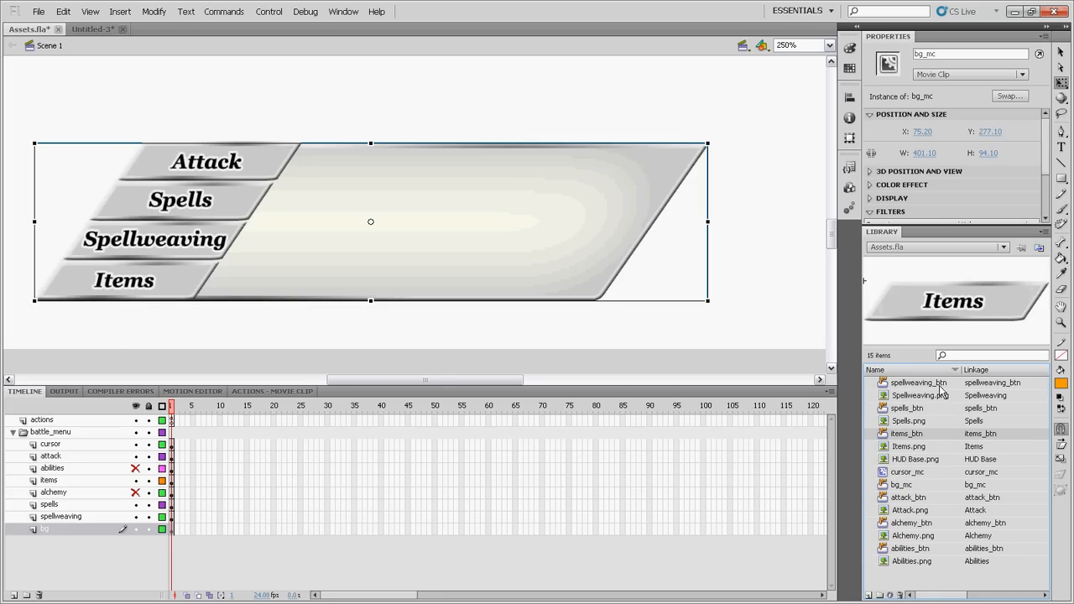
click(944, 396)
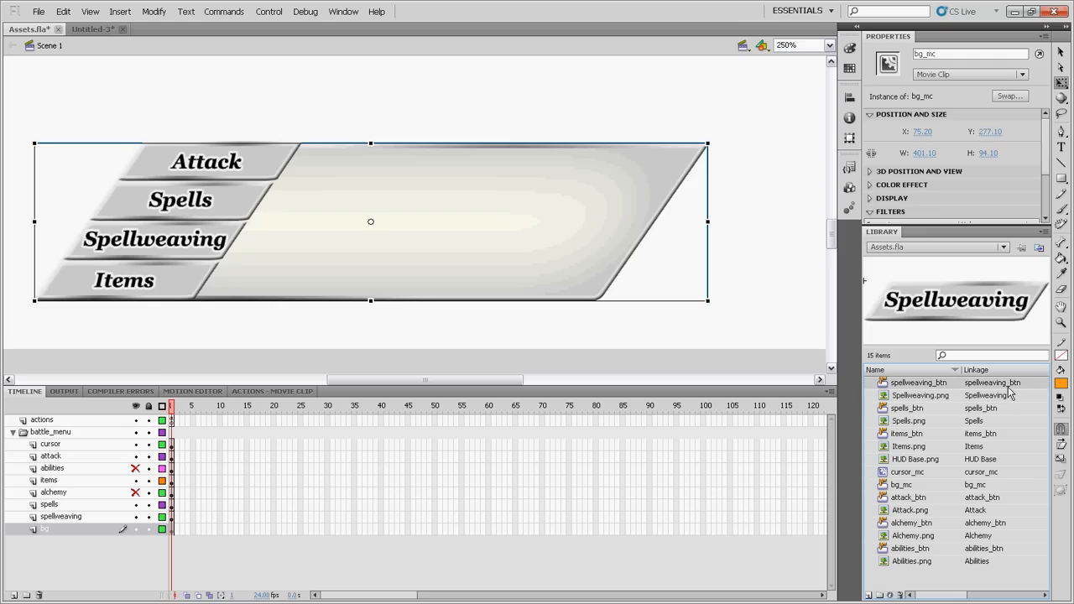
click(1008, 525)
click(997, 560)
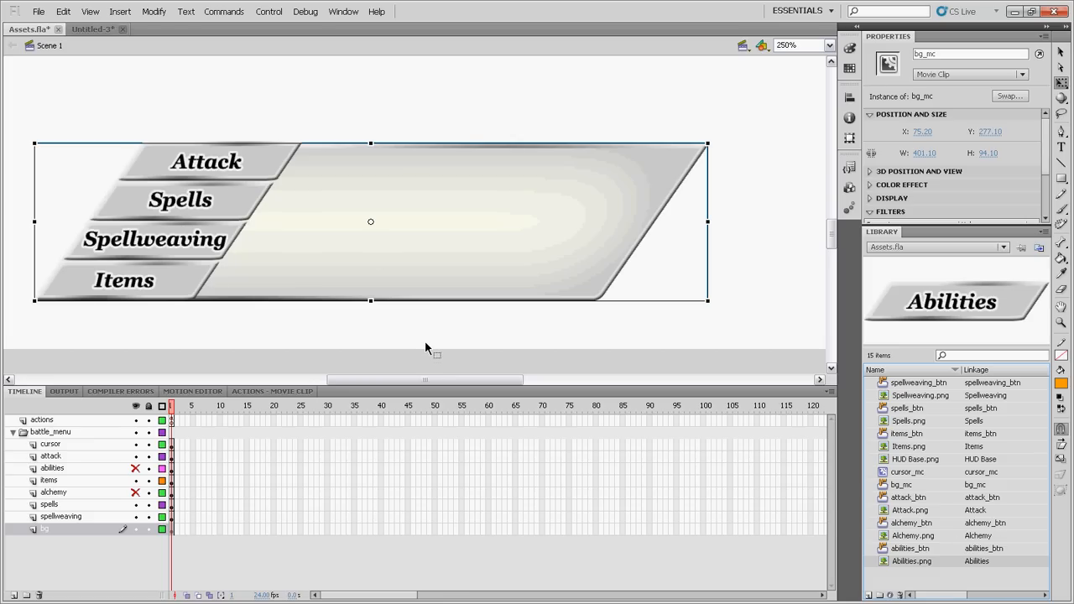
- Deselect the background on the stage and open the script on frame 1 of the actions layer
click(383, 332)
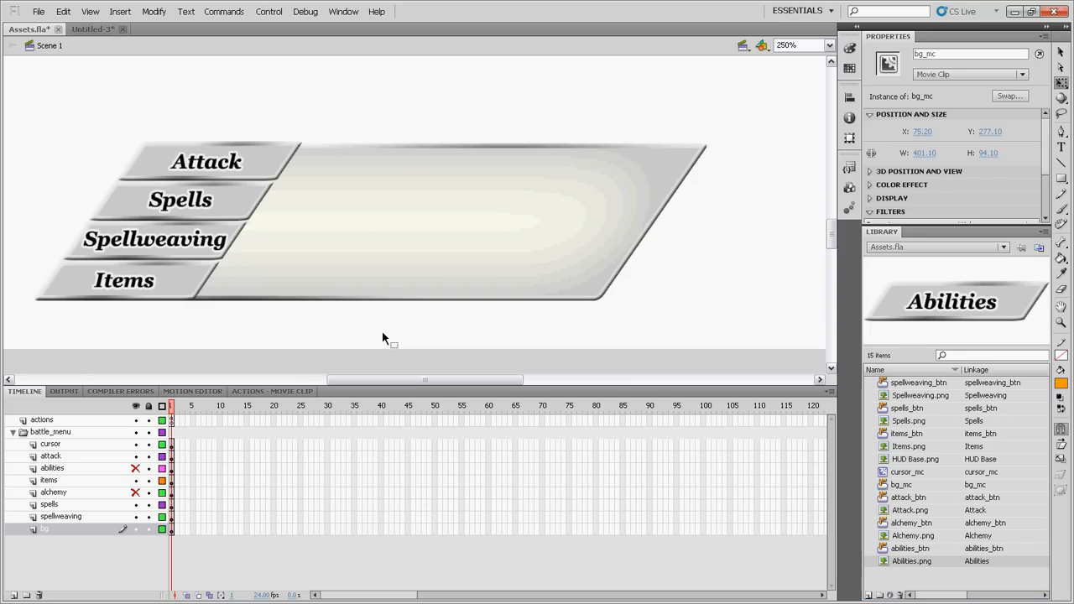
click(342, 248)
click(351, 334)
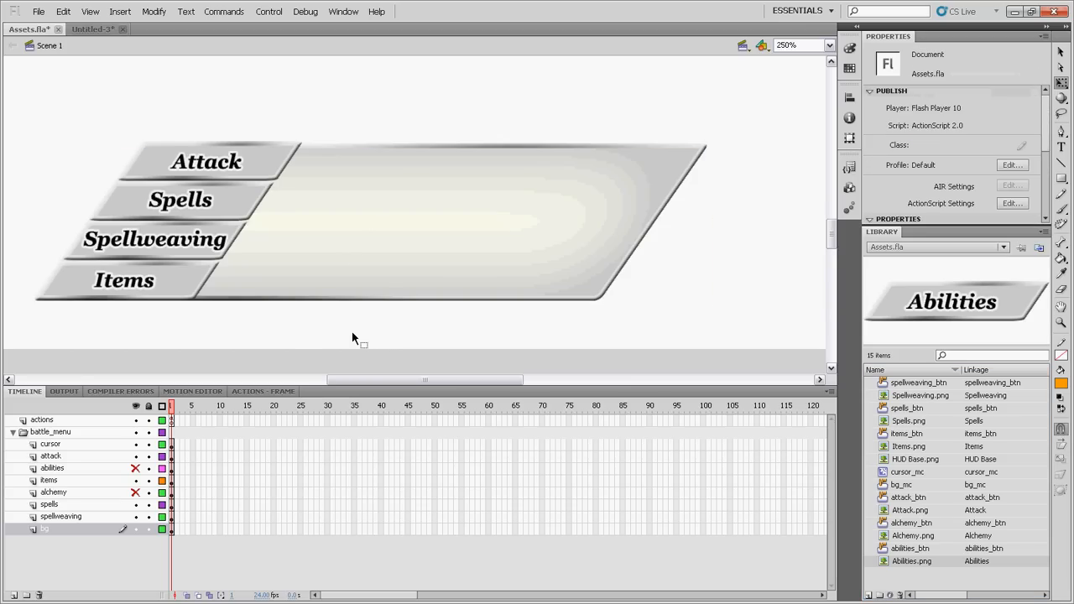
scroll(352, 332, down, 3)
scroll(352, 330, up, 2)
scroll(357, 329, down, 1)
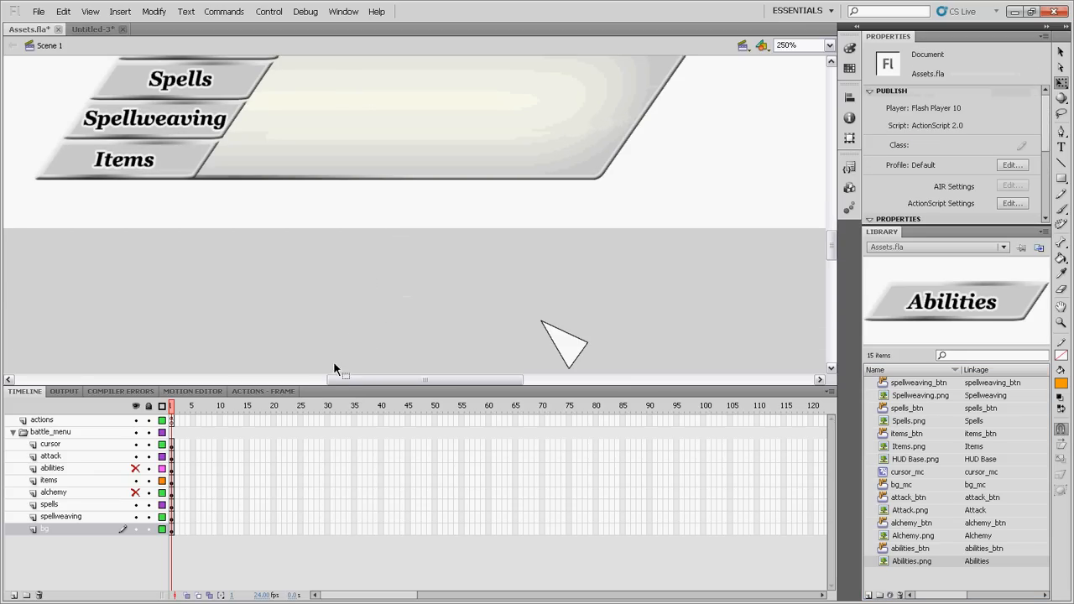
click(173, 421)
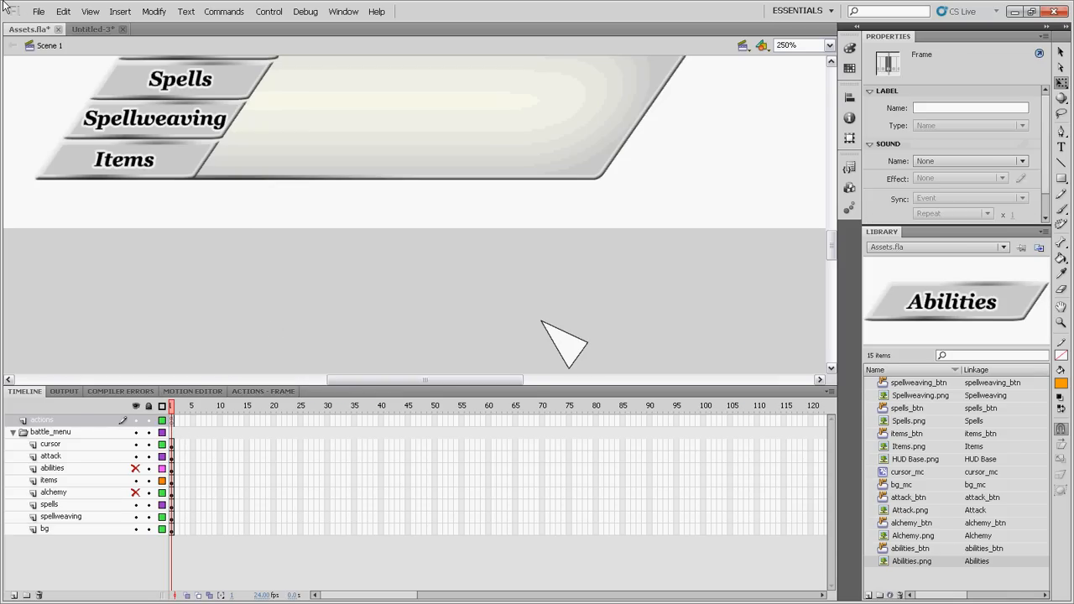
key(F9)
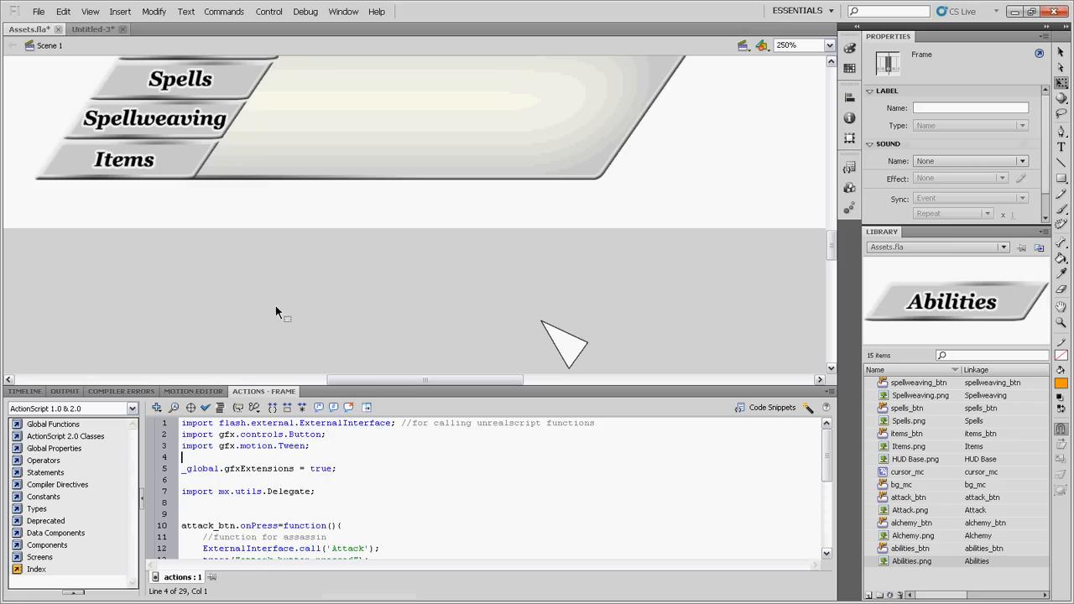
- Examine the frame script's import statements, the gfxExtensions line and the onPress functions of the attack, items, alchemy and abilities buttons
click(399, 445)
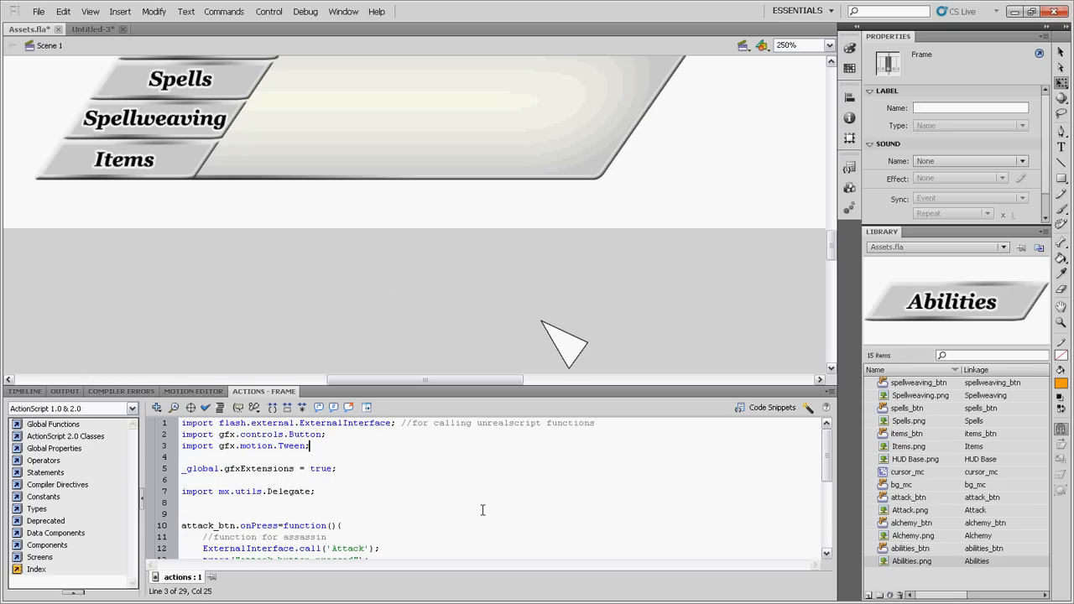
scroll(482, 508, down, 3)
scroll(482, 510, down, 3)
scroll(483, 510, up, 6)
scroll(482, 506, down, 2)
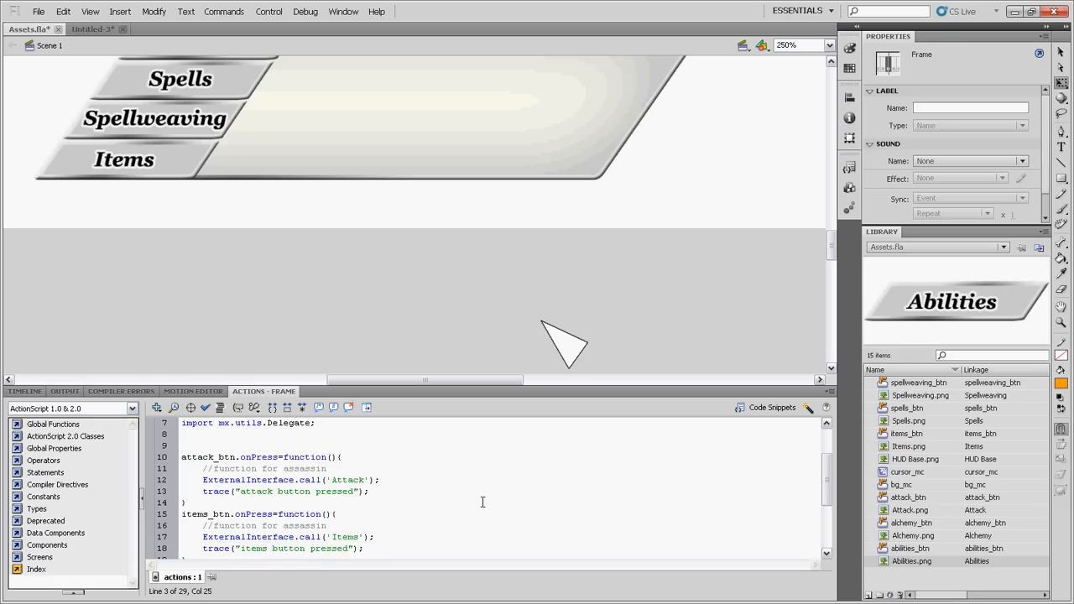
scroll(482, 501, up, 2)
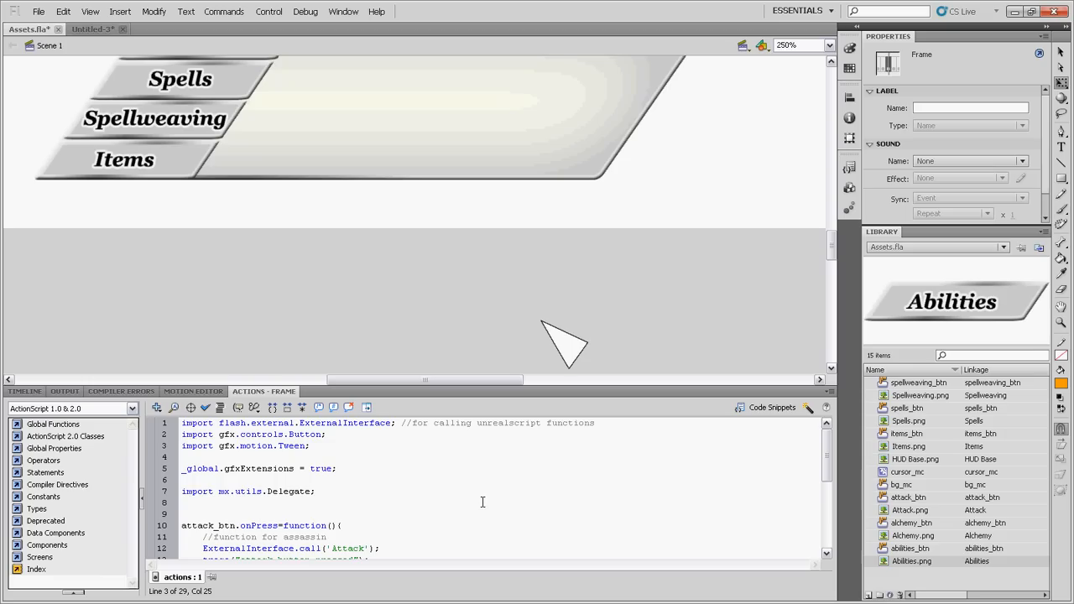
click(439, 503)
scroll(463, 505, down, 2)
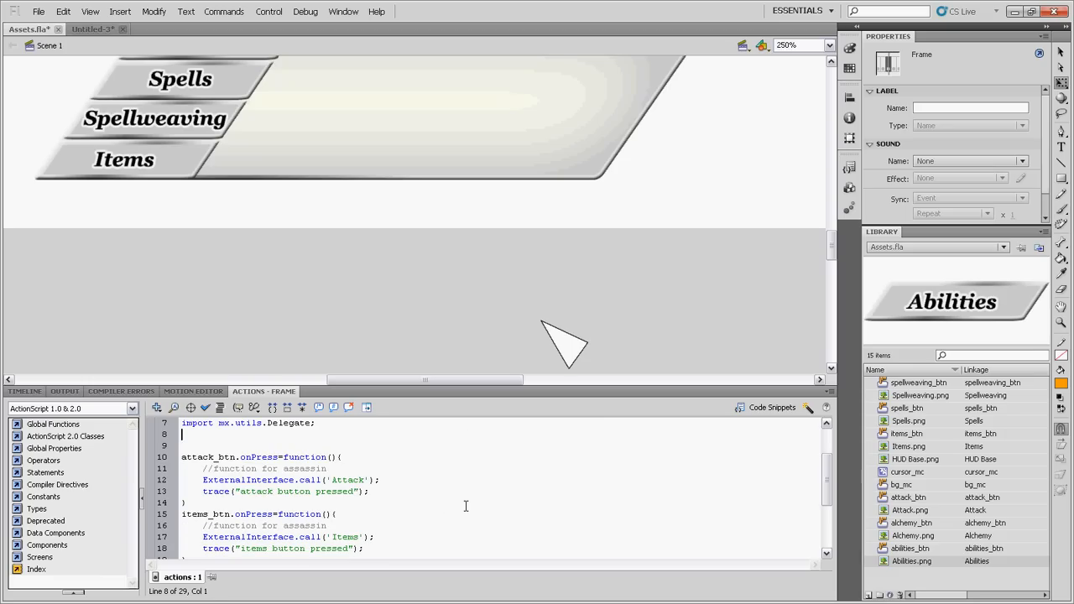
click(432, 494)
scroll(430, 489, up, 2)
scroll(432, 492, down, 5)
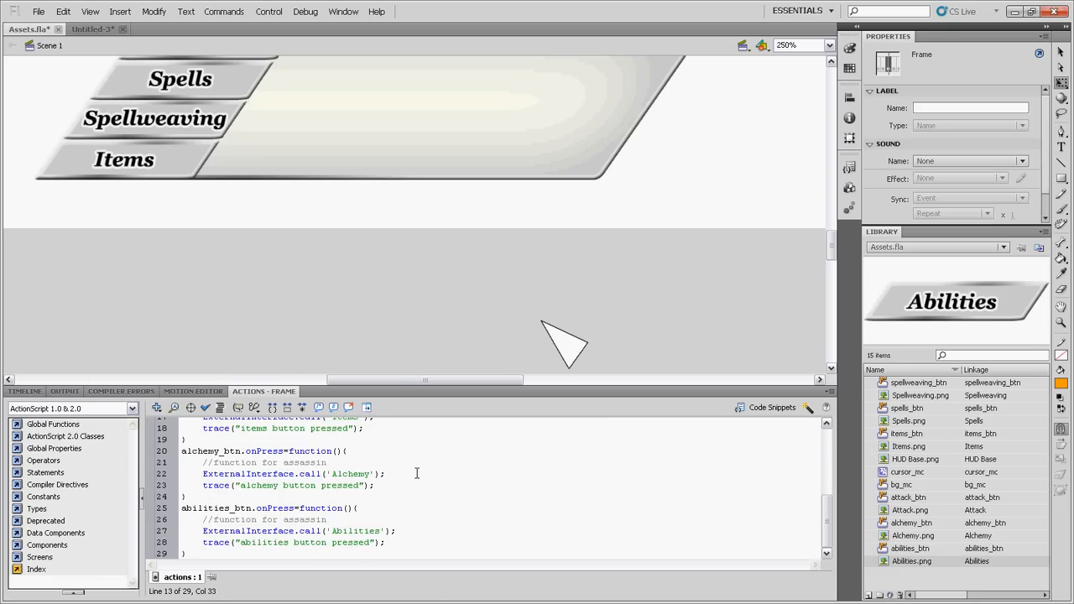
scroll(416, 478, up, 5)
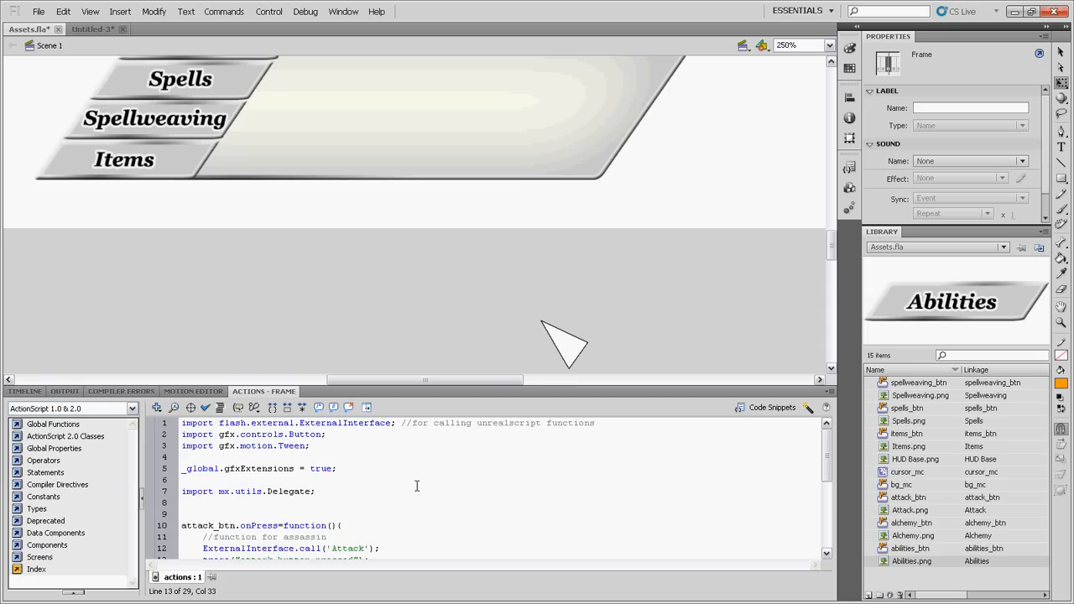
scroll(398, 487, down, 1)
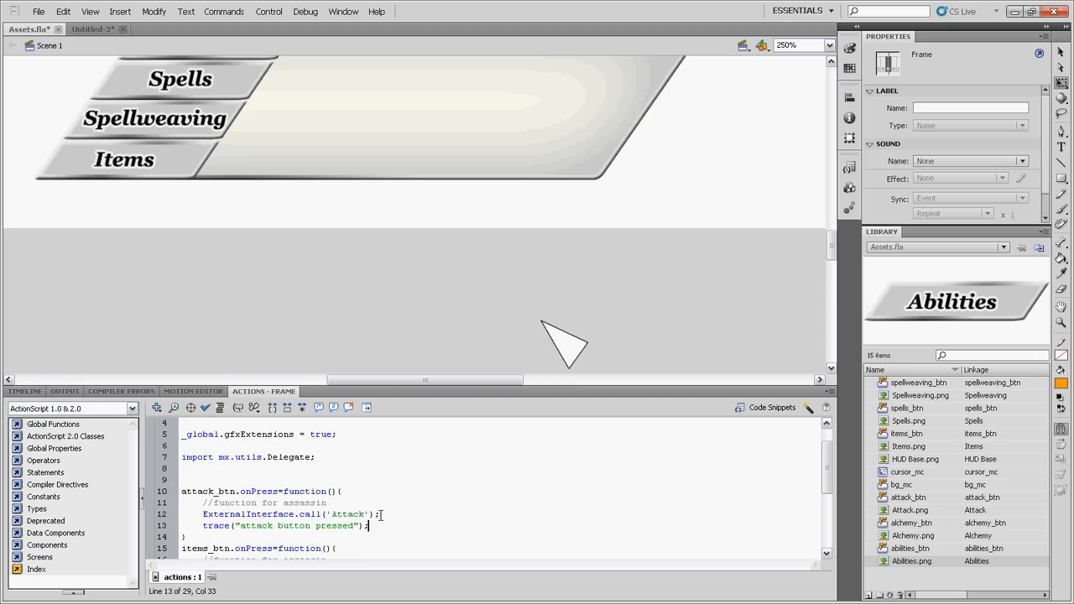
click(324, 273)
scroll(386, 294, up, 2)
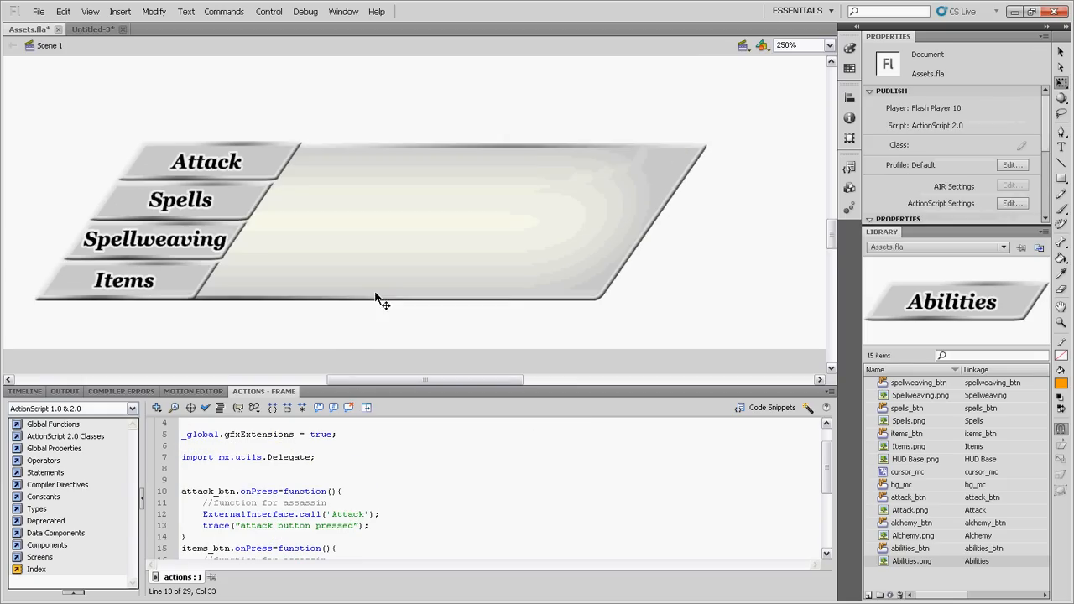
scroll(377, 297, down, 1)
scroll(374, 290, up, 3)
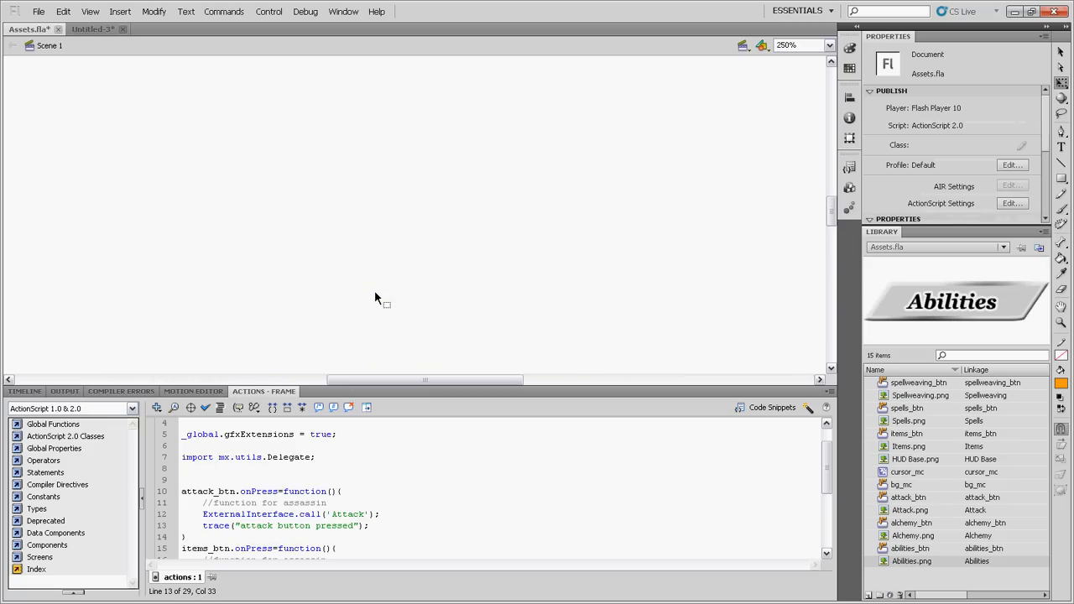
scroll(374, 290, down, 2)
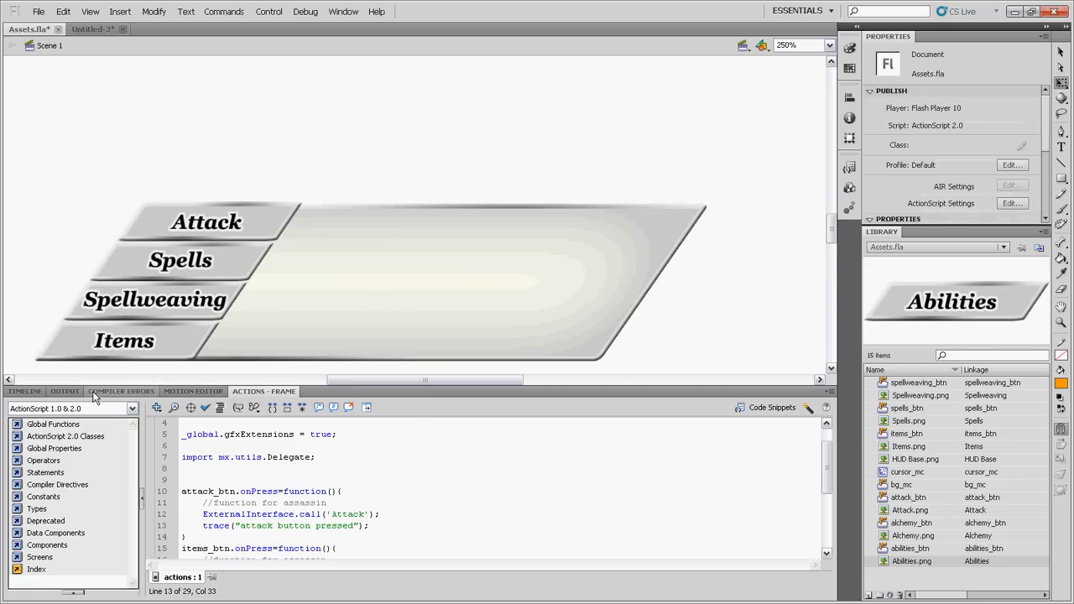